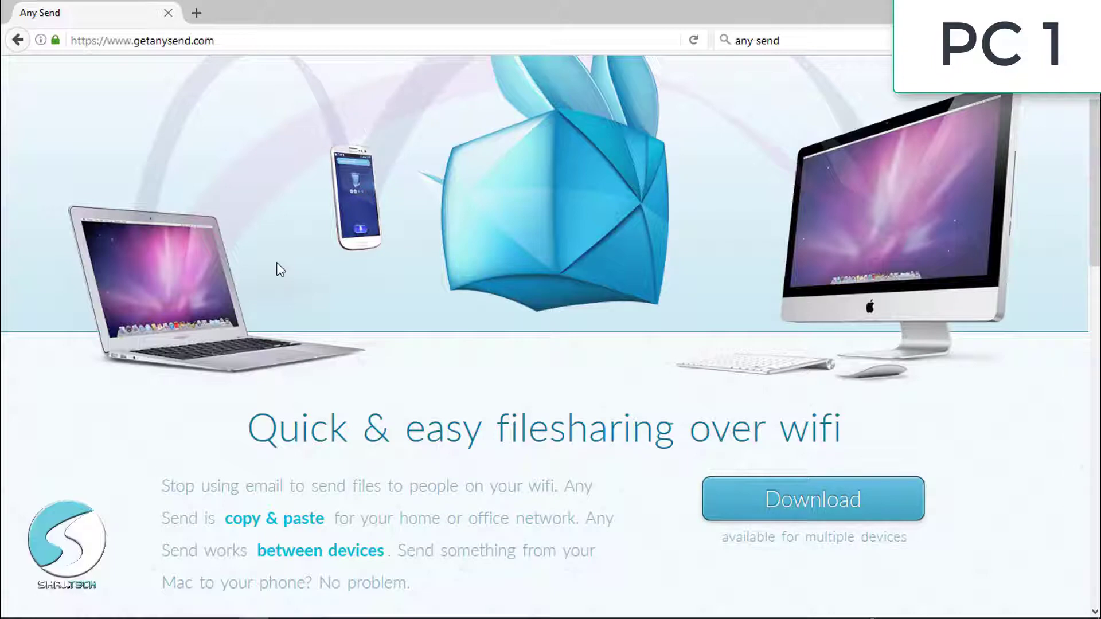
Browse the Mac, Android, iPhone and iPad options, then request the Windows anysend_windows.zip download.
scroll(276, 264, "down", 10)
scroll(212, 258, "down", 2)
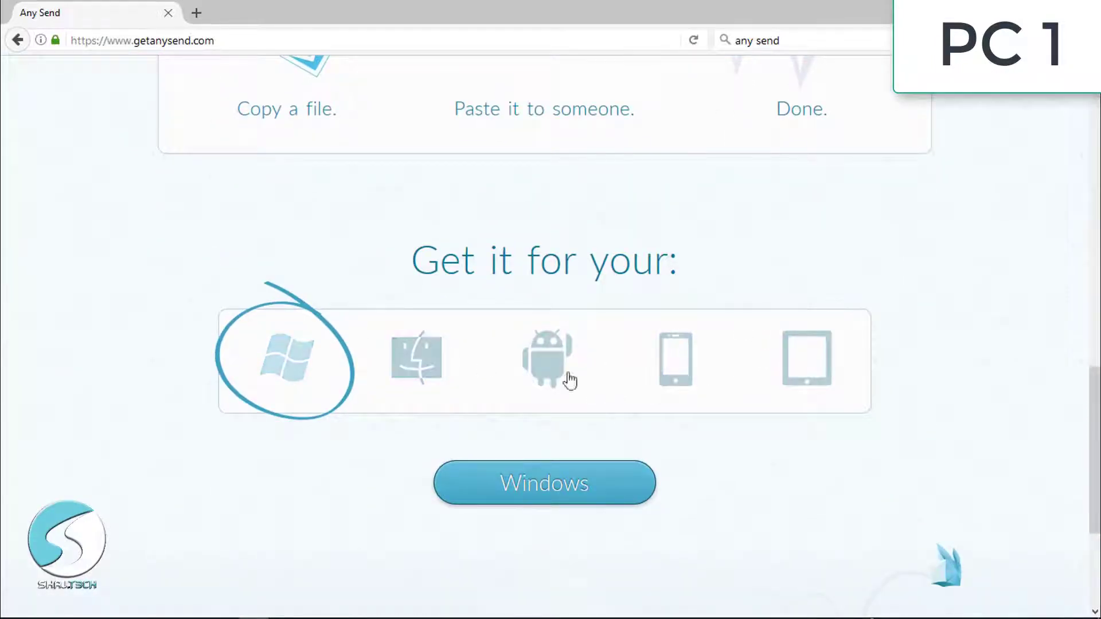
left_click(441, 383)
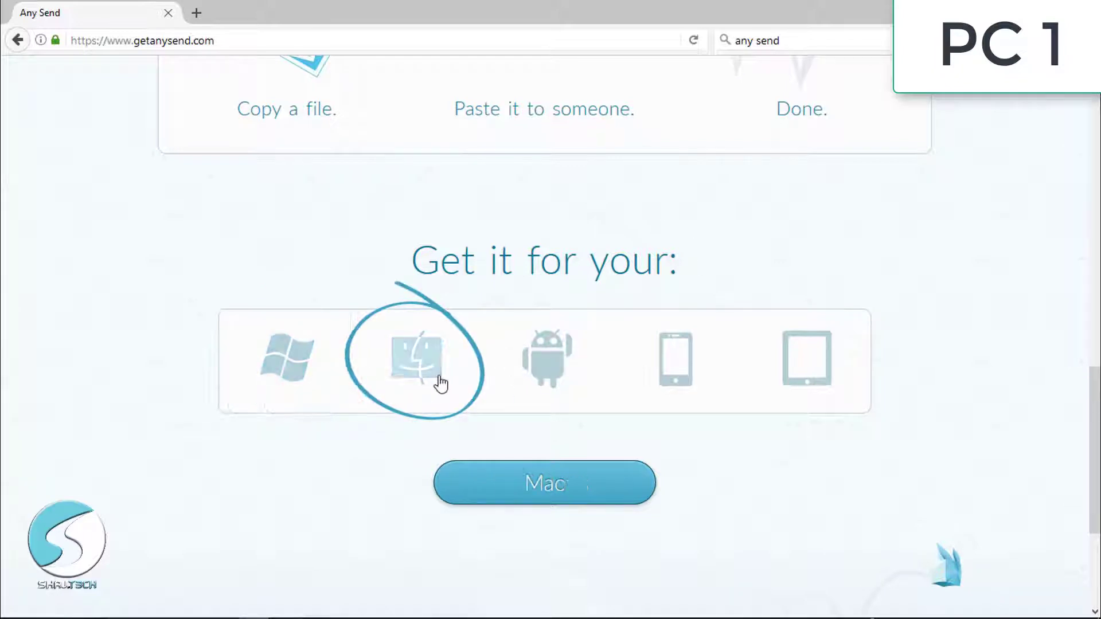
left_click(531, 381)
left_click(679, 370)
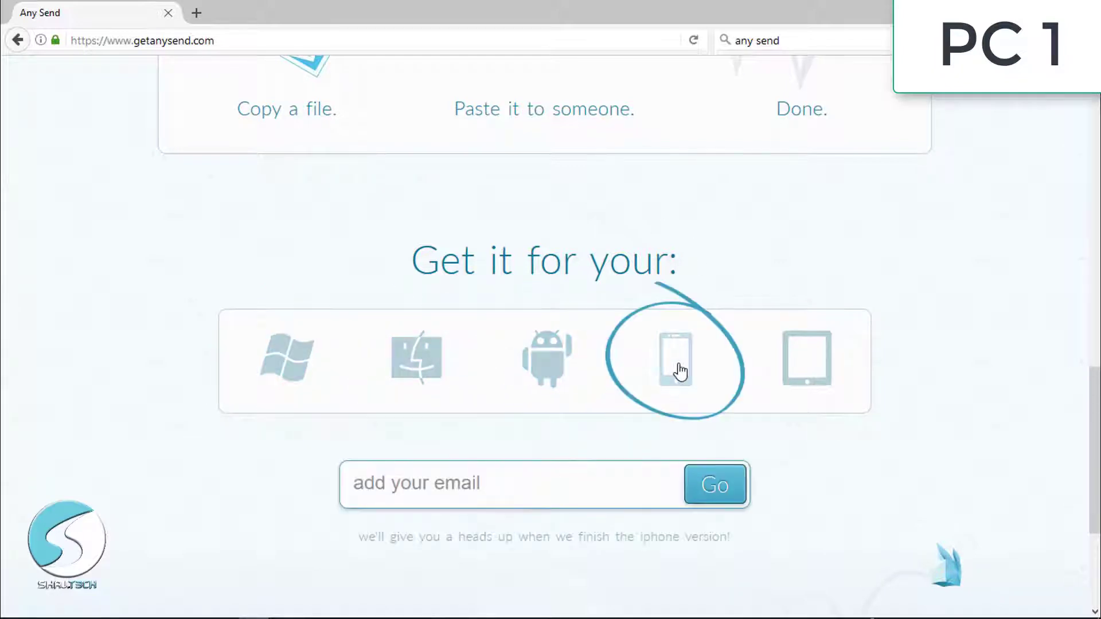
left_click(791, 366)
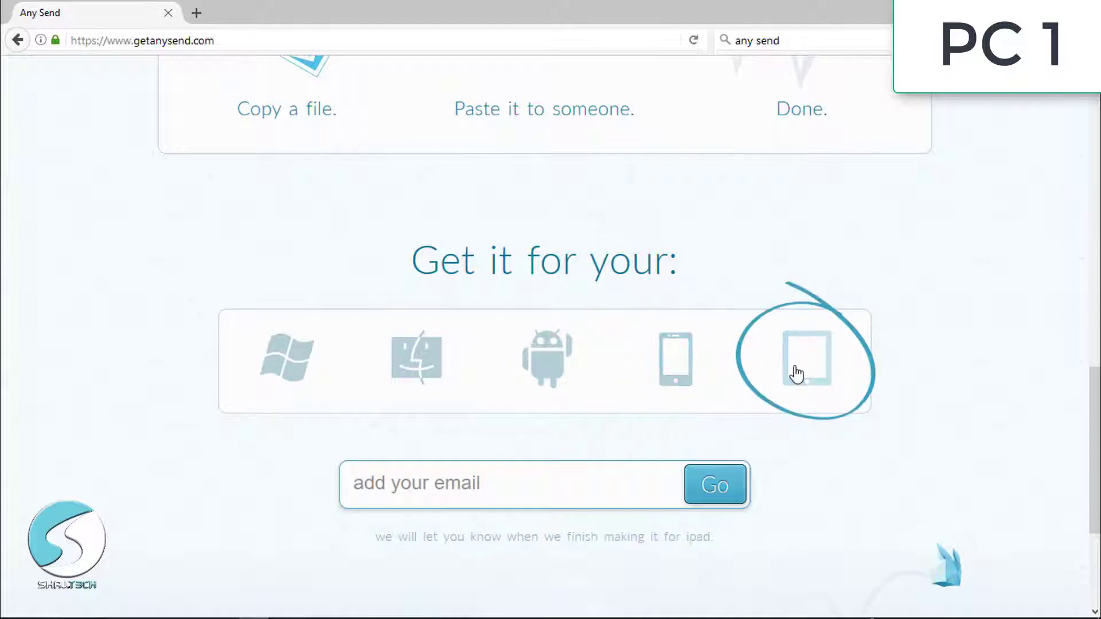
left_click(441, 367)
left_click(311, 352)
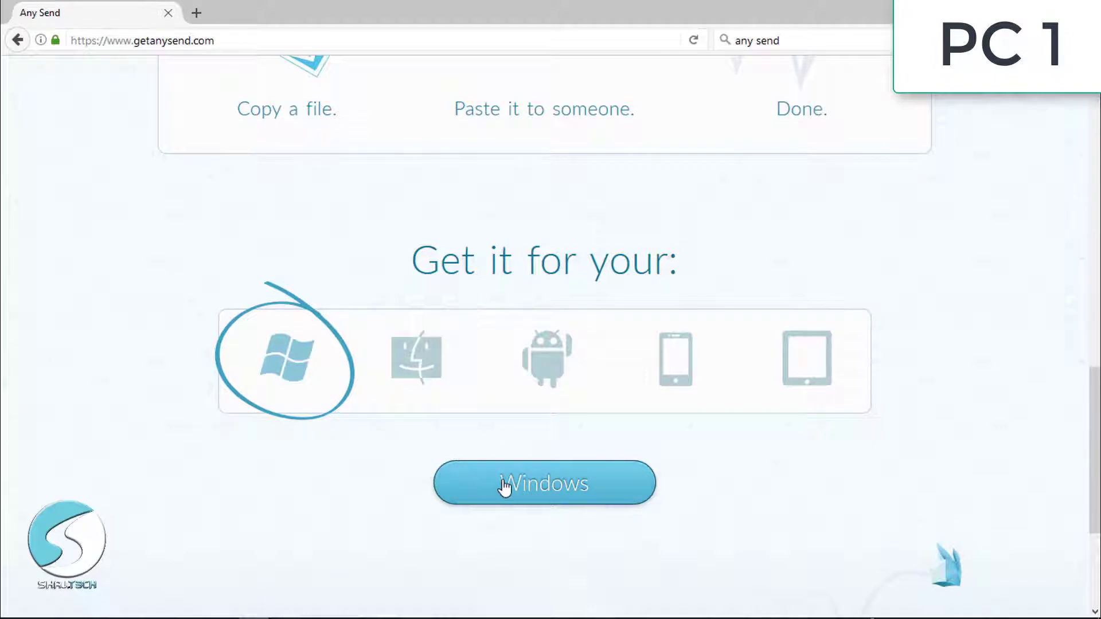
left_click(519, 485)
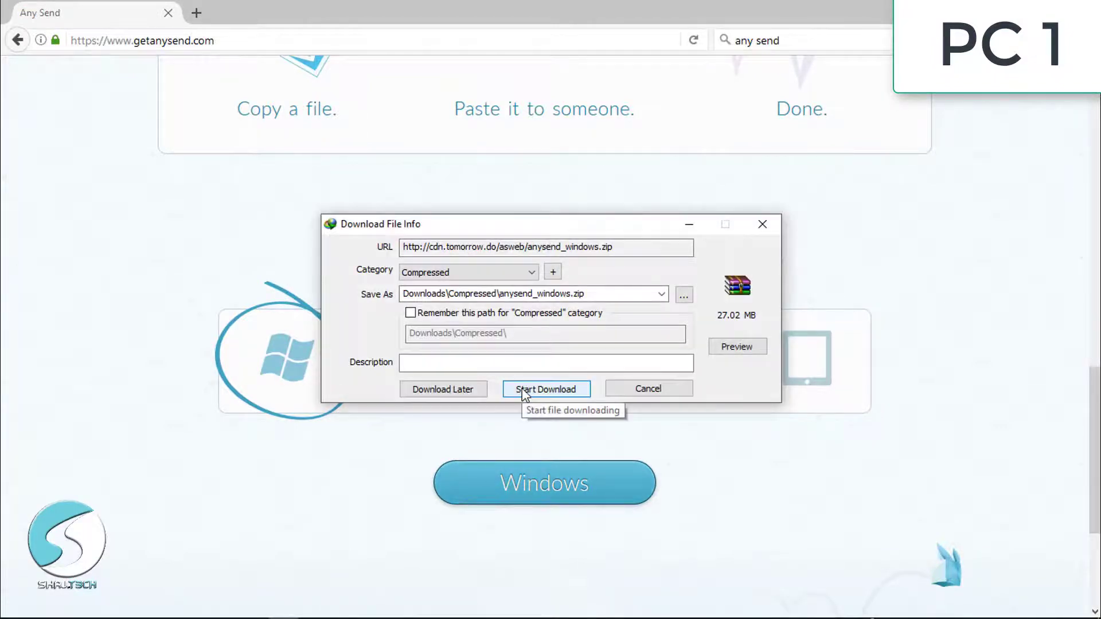
Download the 27.02 MB anysend_windows.zip, pausing and resuming it until it completes.
left_click(522, 390)
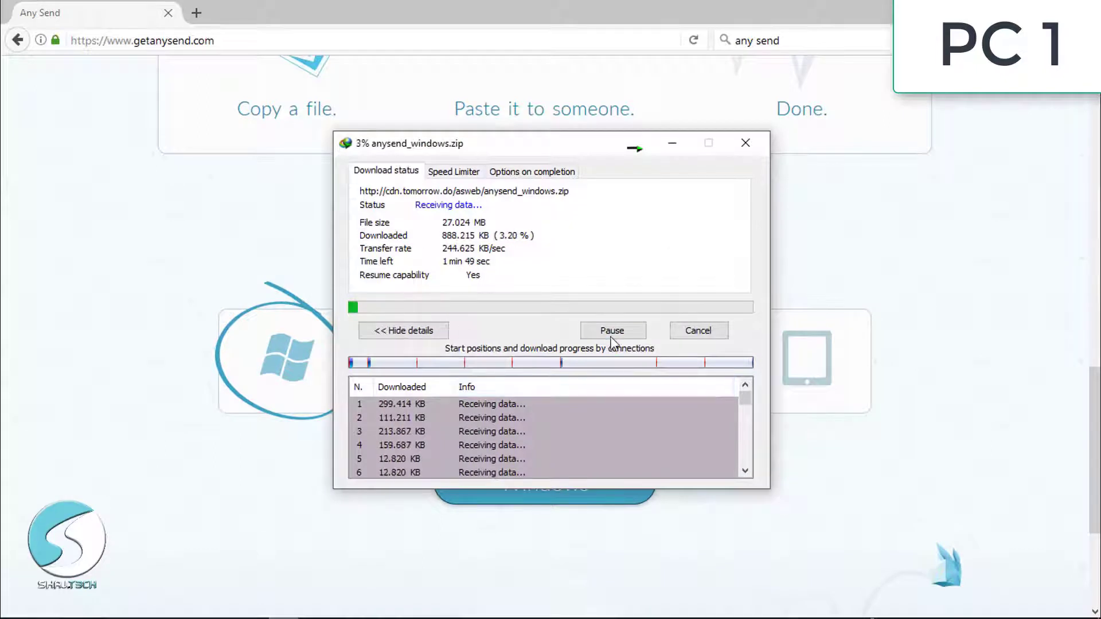
left_click(619, 332)
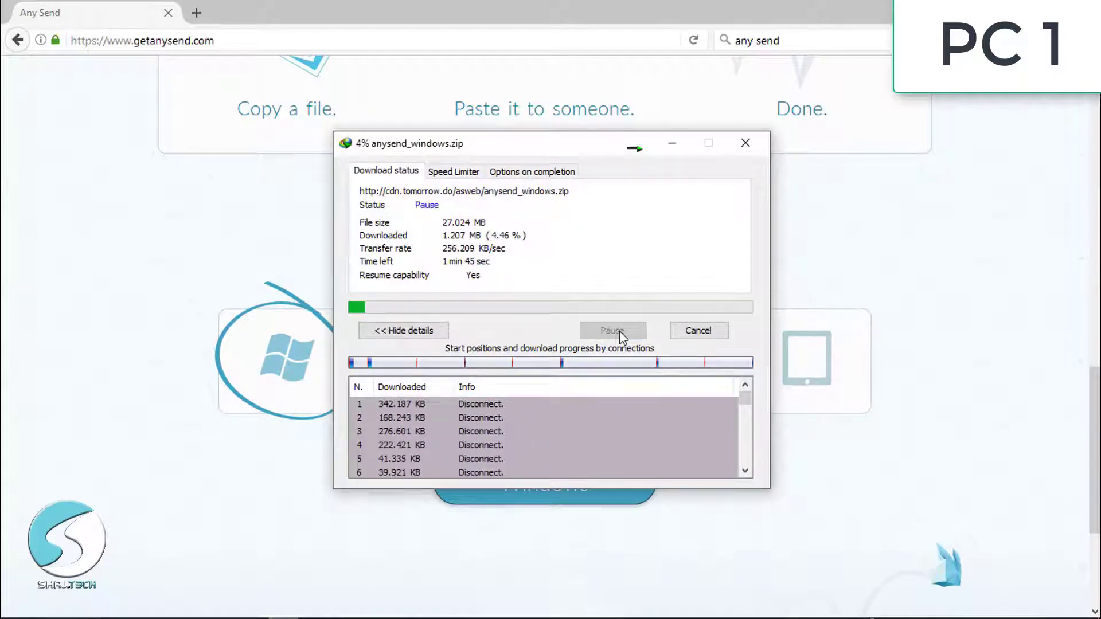
left_click(619, 332)
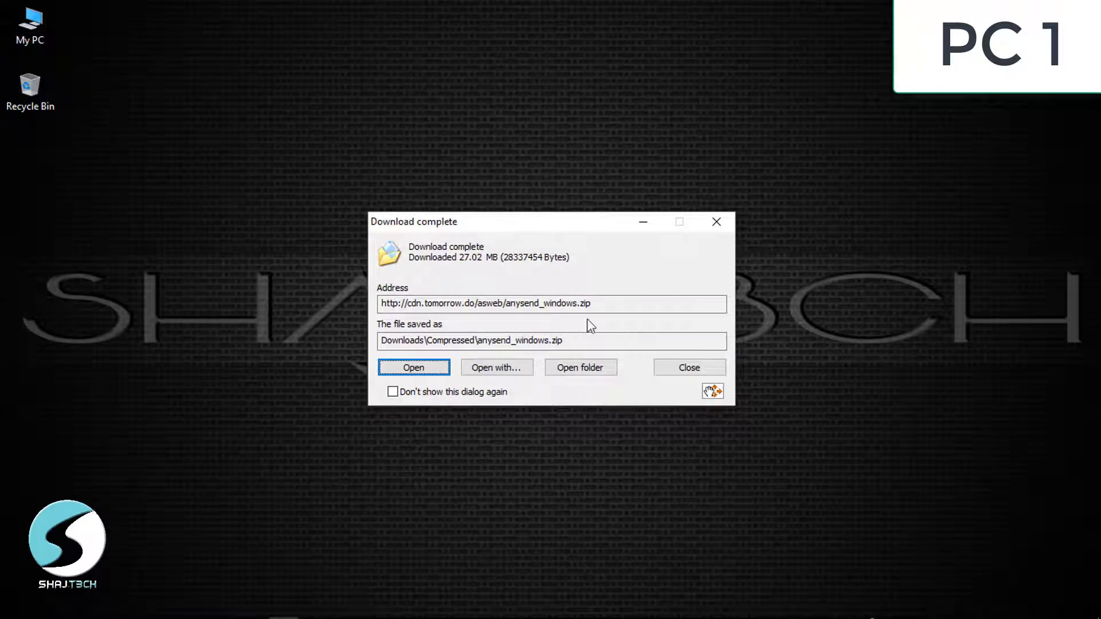
Open anysend_windows.zip in WinRAR and run the AnySendSetup_x64.exe installer.
left_click(426, 368)
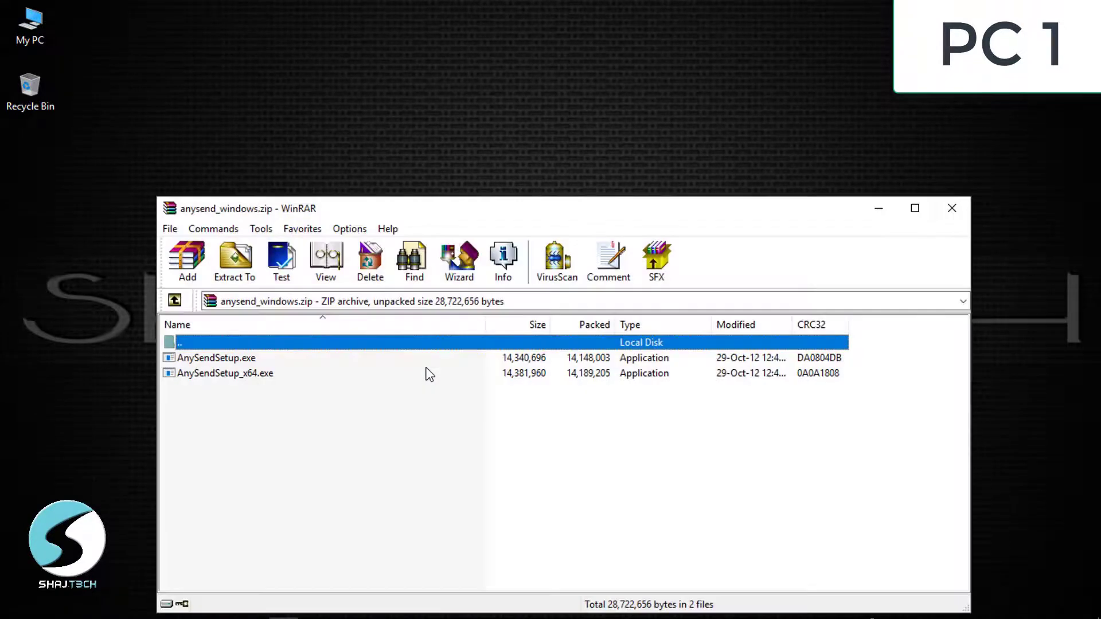
left_click_drag(438, 214, 465, 140)
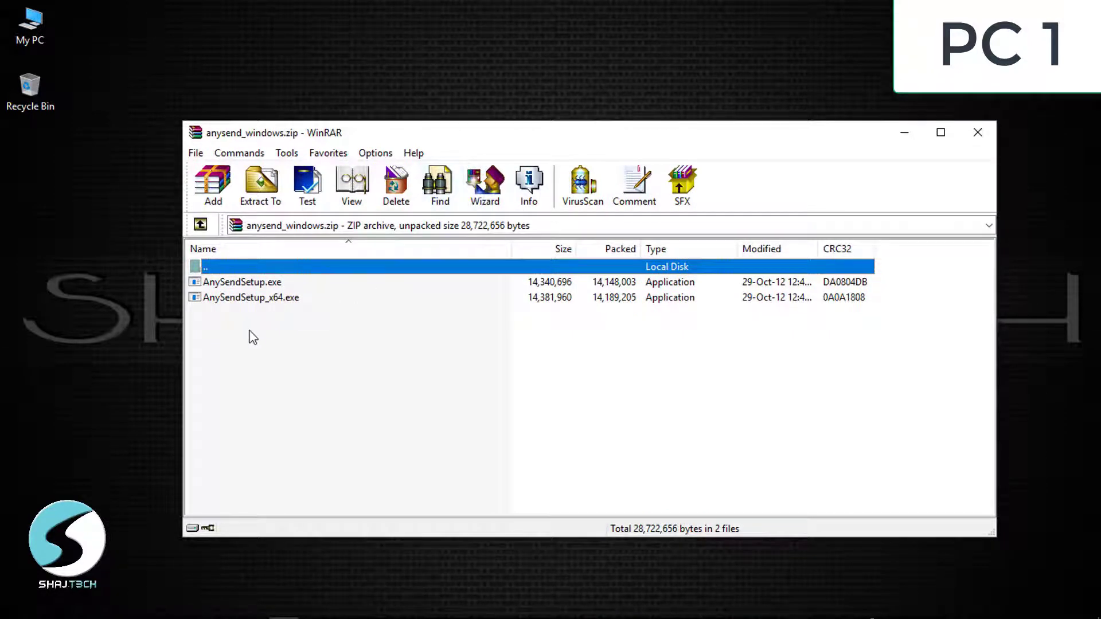
left_click(265, 298)
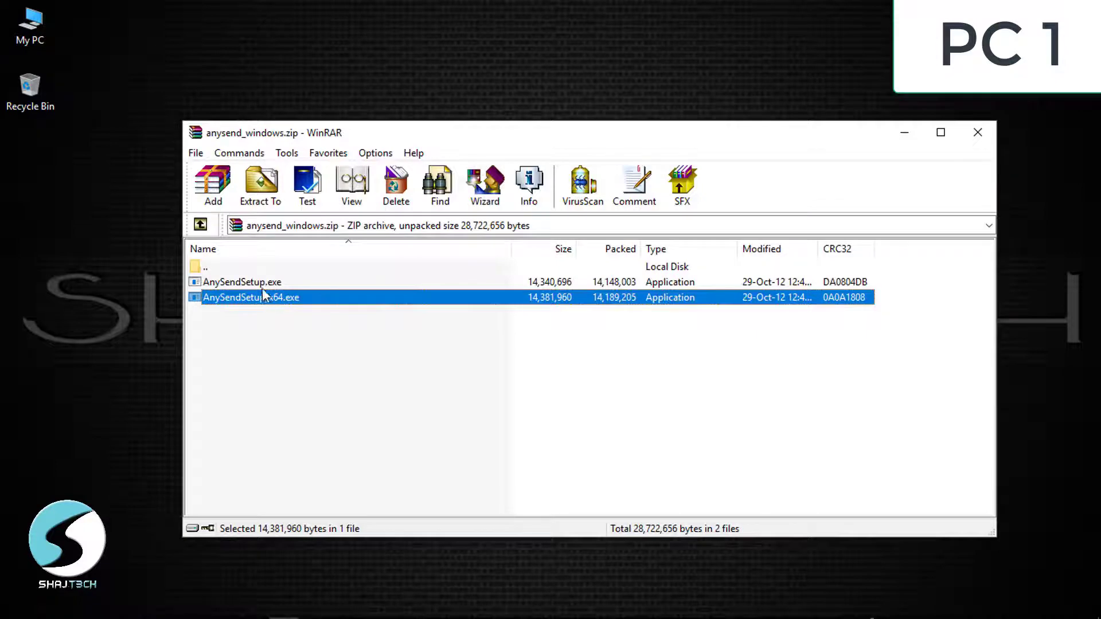
left_click(260, 282)
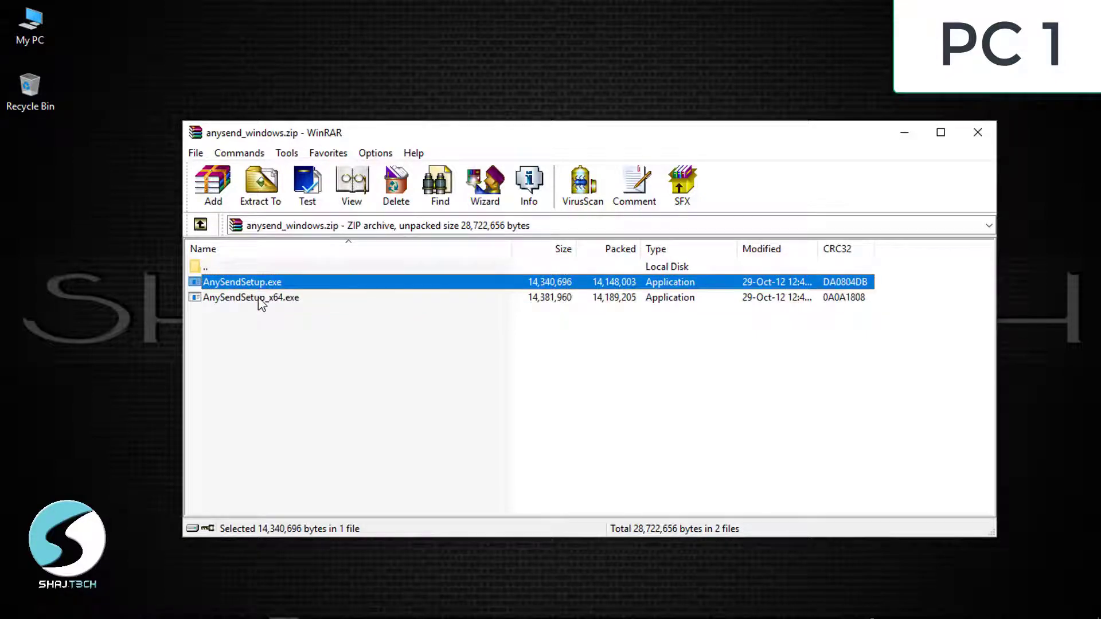
double_click(258, 299)
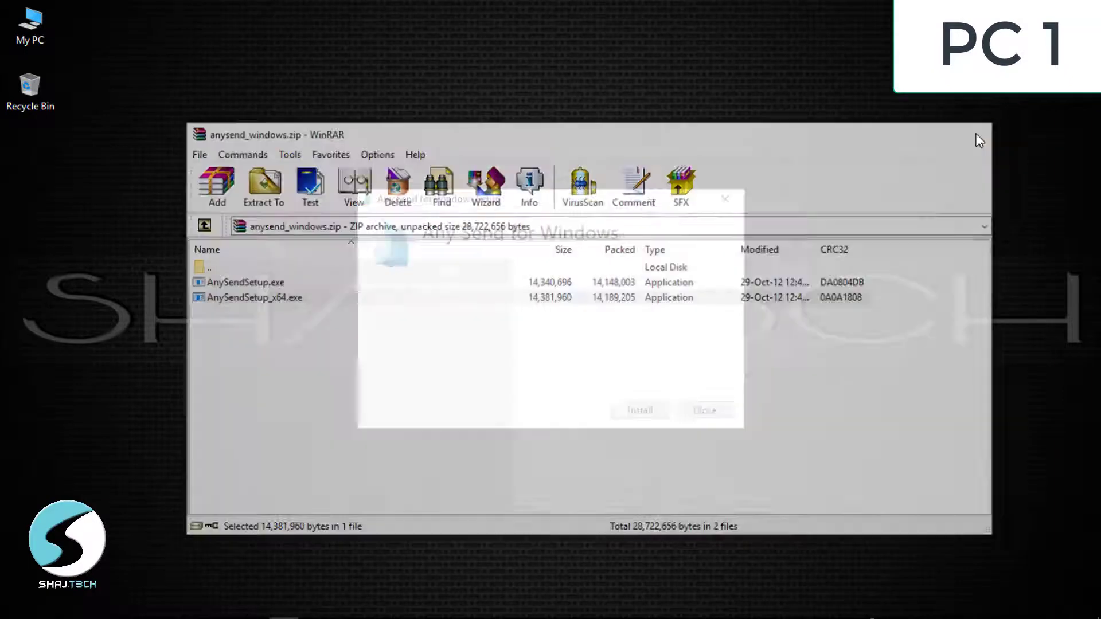
Close WinRAR and start the Any Send for Windows installation.
left_click(977, 133)
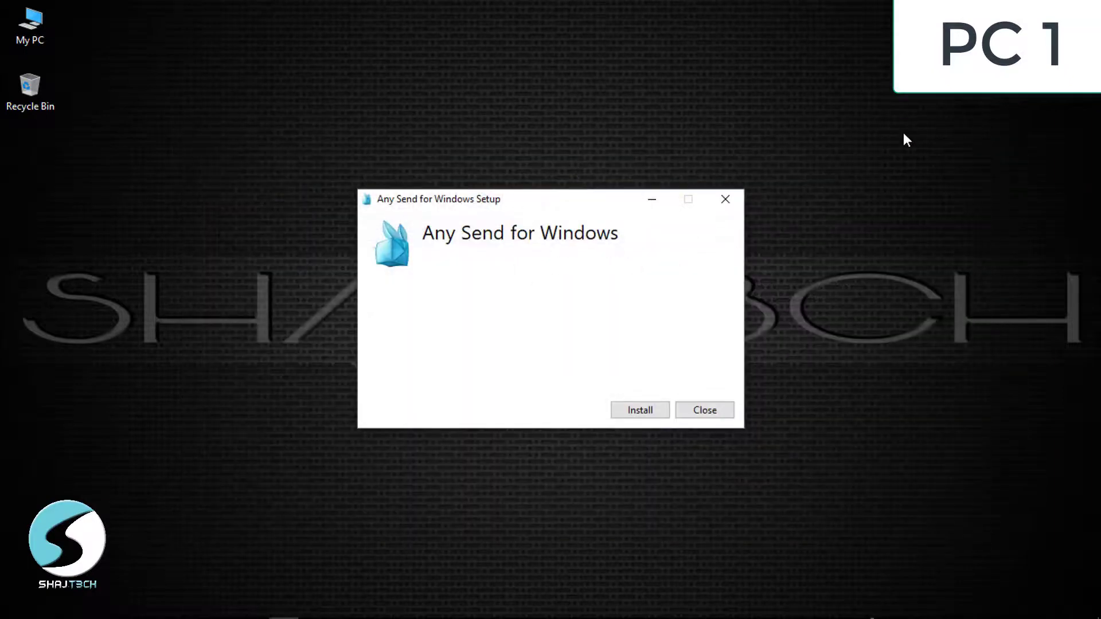
left_click_drag(618, 211, 614, 139)
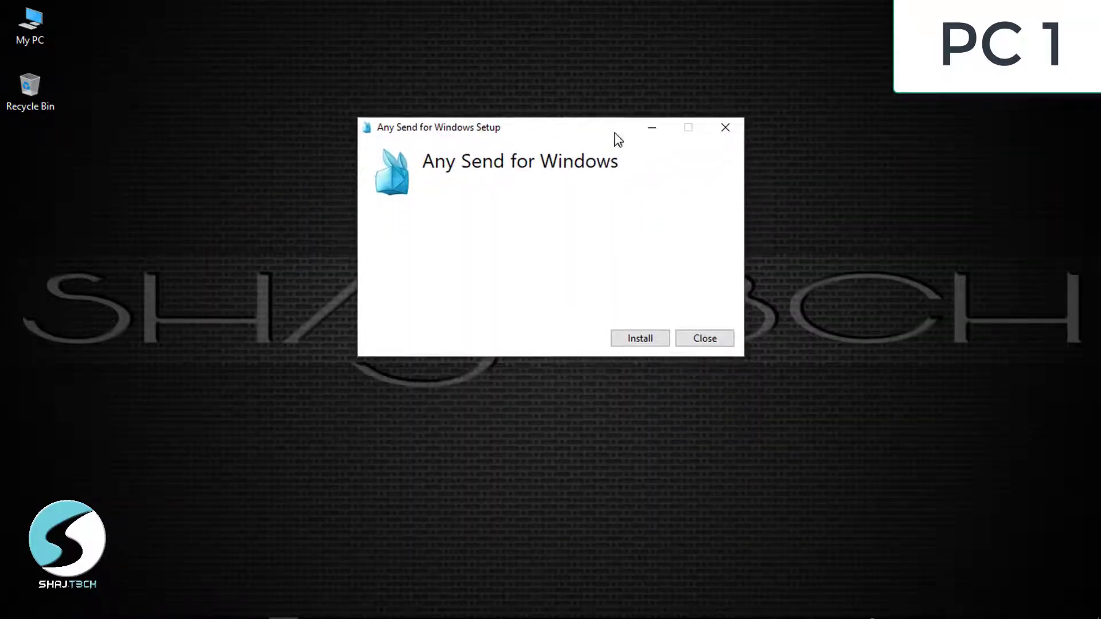
left_click(637, 340)
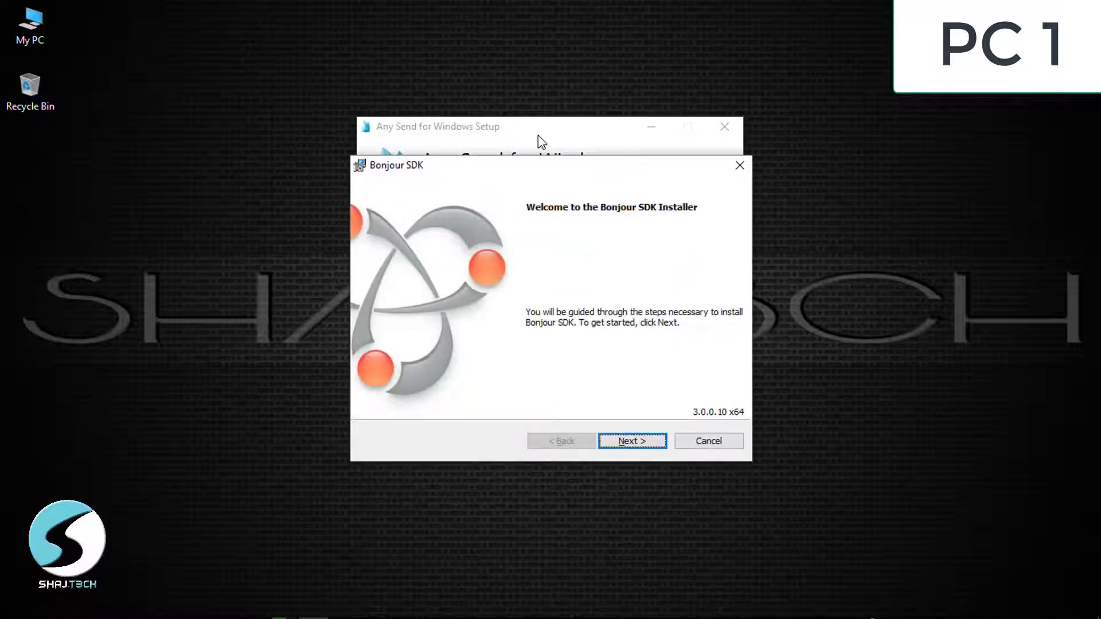
Accept the Bonjour SDK license, install and finish it, then close the successful Any Send setup.
left_click(637, 443)
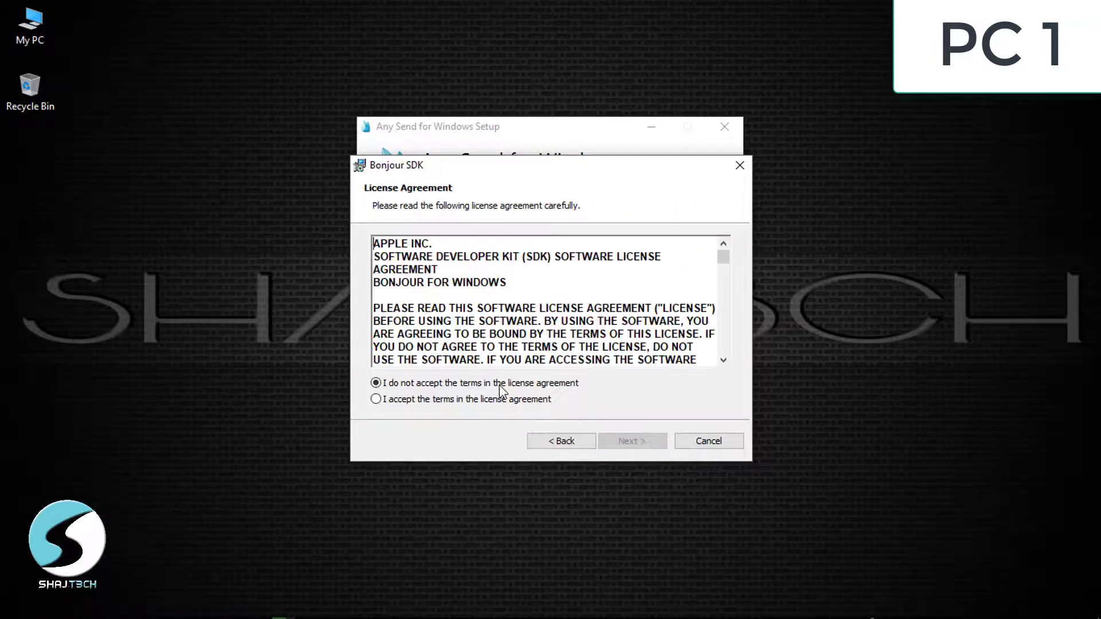
left_click(513, 401)
left_click(627, 442)
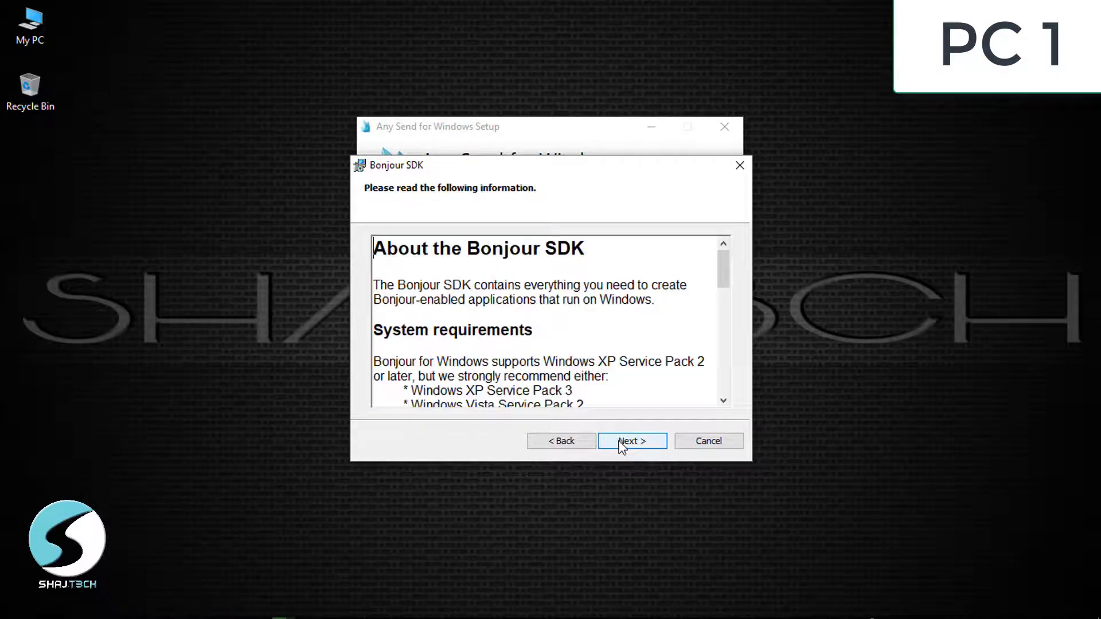
left_click(623, 447)
left_click(621, 441)
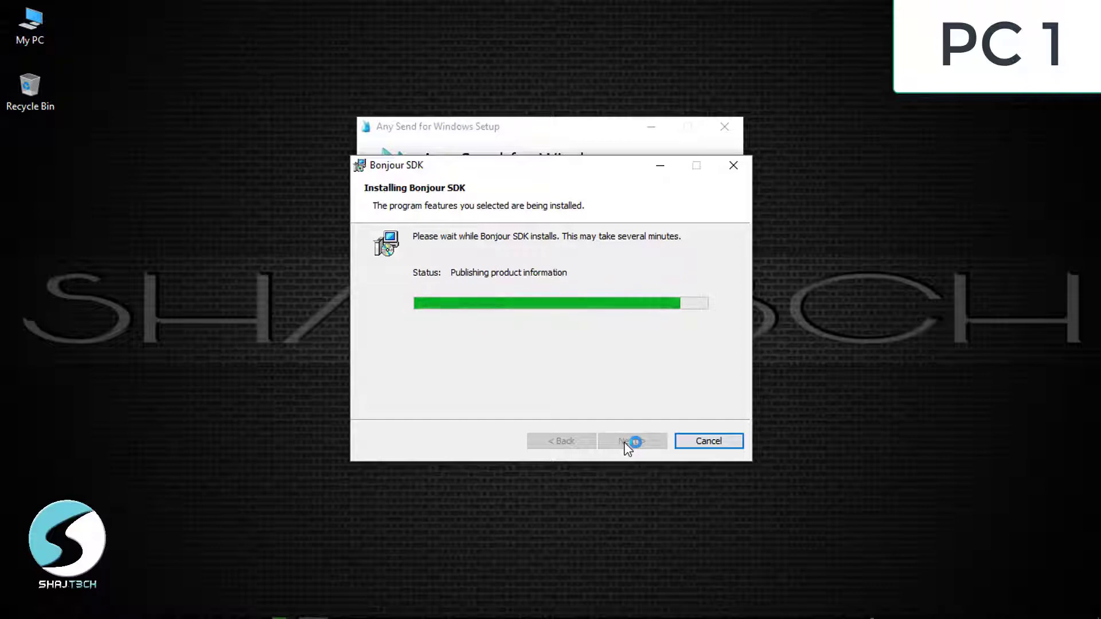
left_click(626, 443)
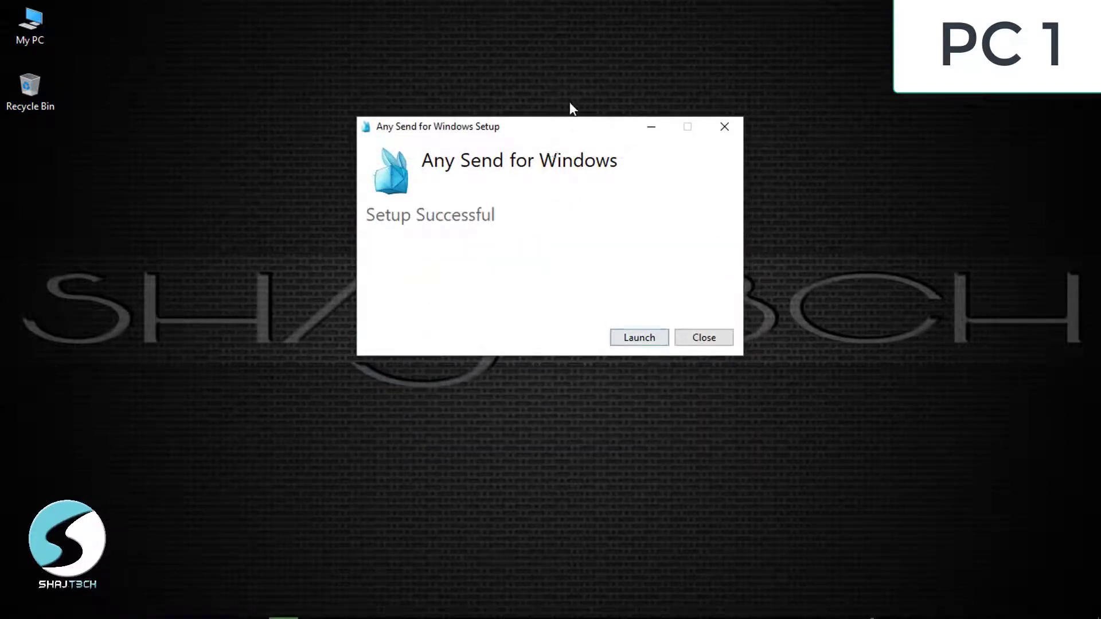
left_click_drag(572, 133, 578, 164)
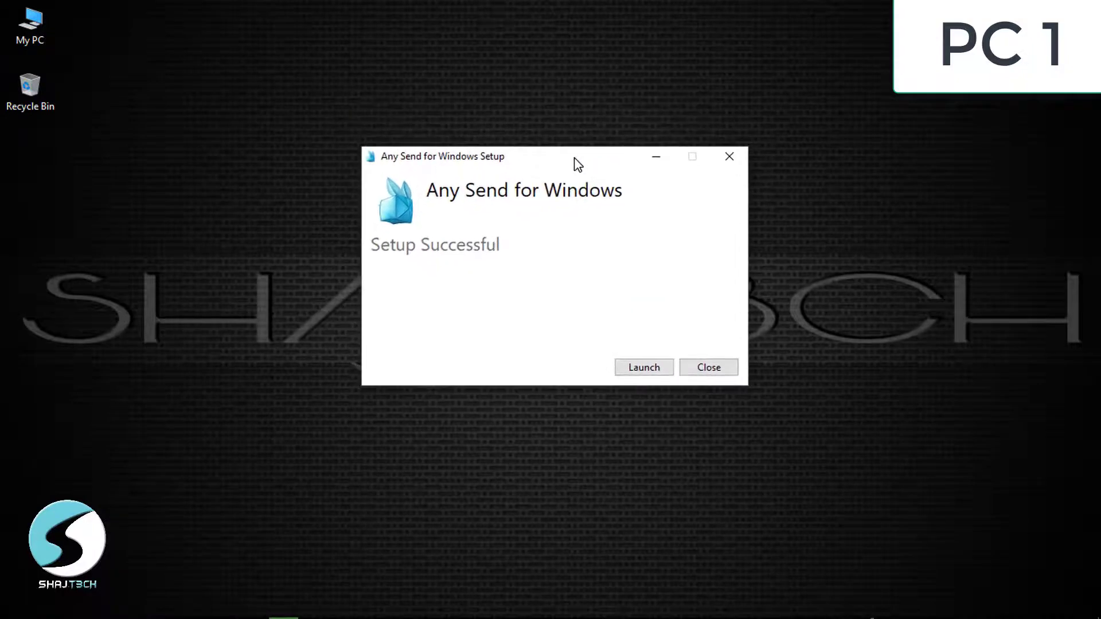
left_click(695, 368)
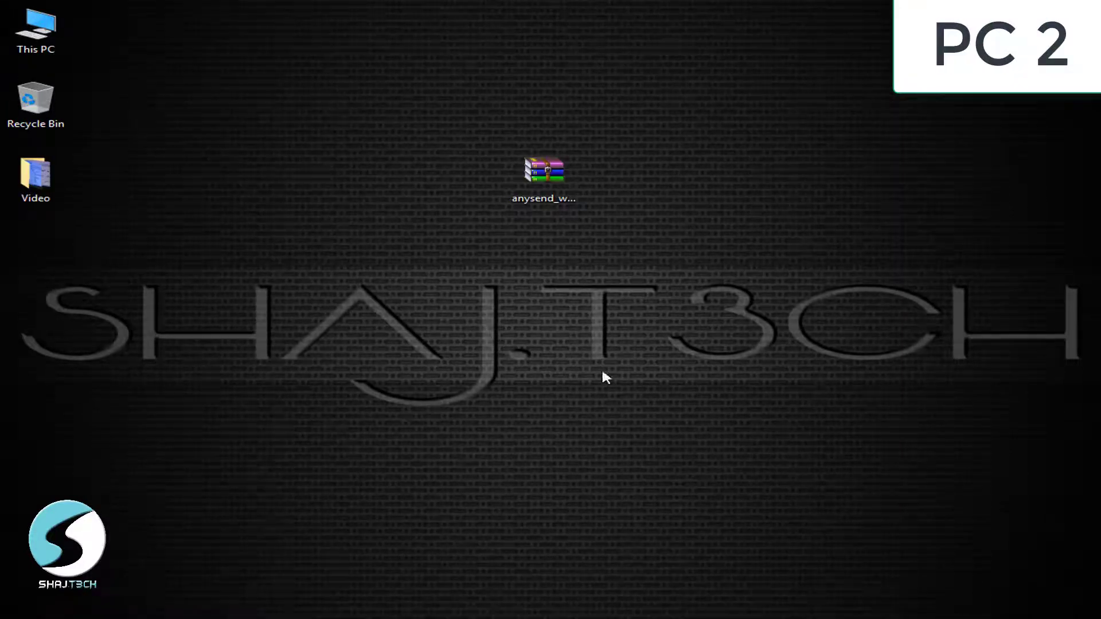
On the second PC, install Any Send from AnySendSetup_x64.exe in anysend_windows.zip, then close WinRAR.
double_click(540, 194)
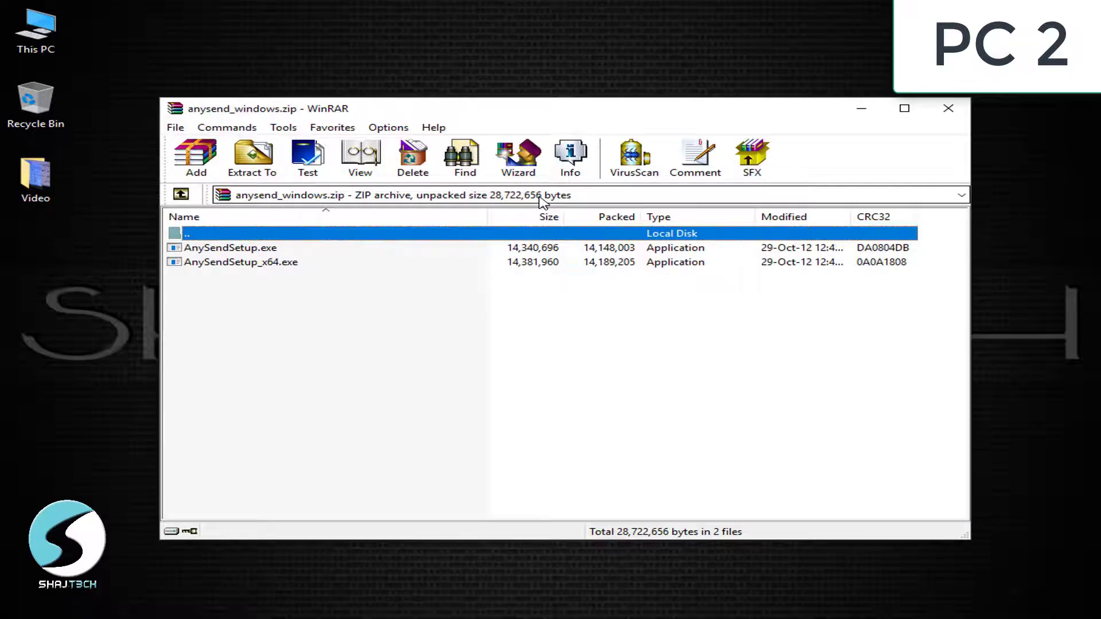
left_click(274, 265)
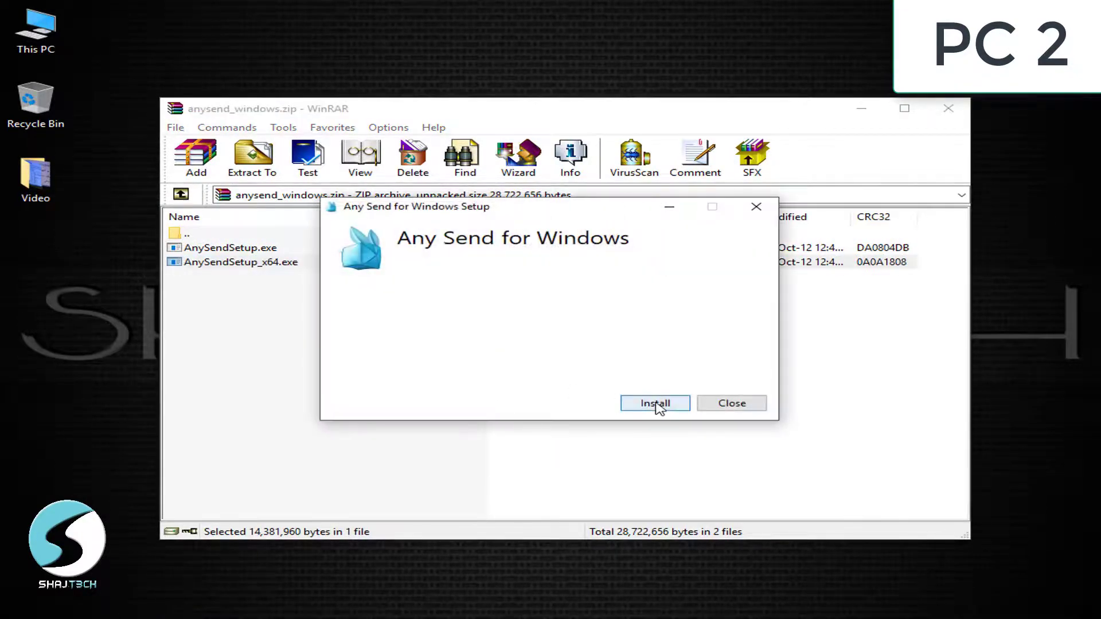
left_click(656, 404)
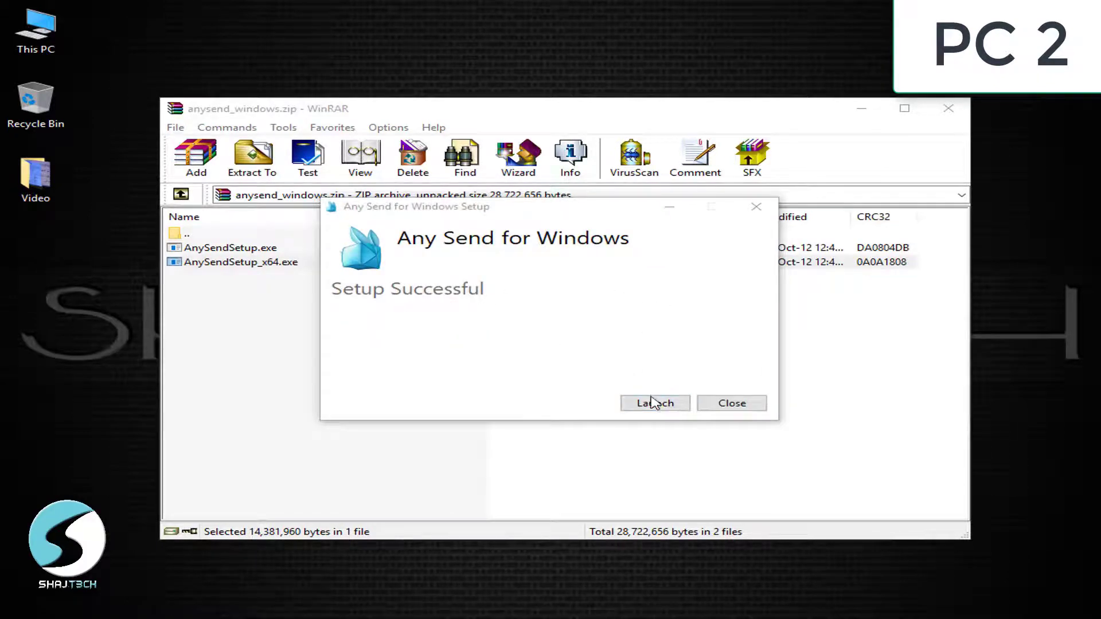
left_click(684, 409)
left_click(947, 109)
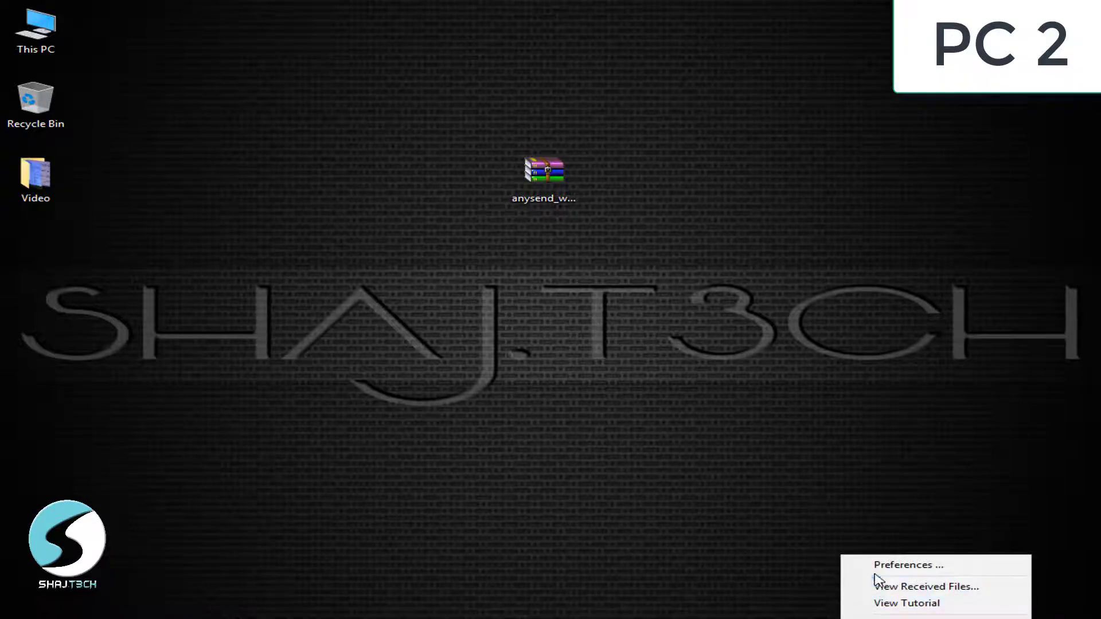
Open Any Send's preferences and select the misspelled end of the display name.
left_click(878, 567)
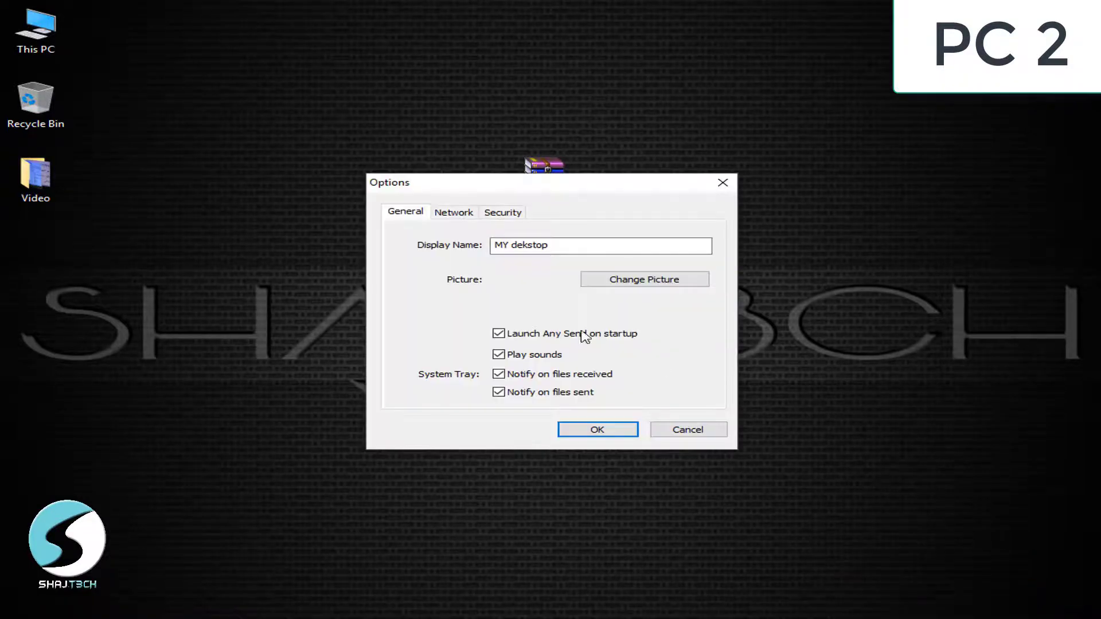
left_click(555, 246)
left_click_drag(528, 245, 559, 246)
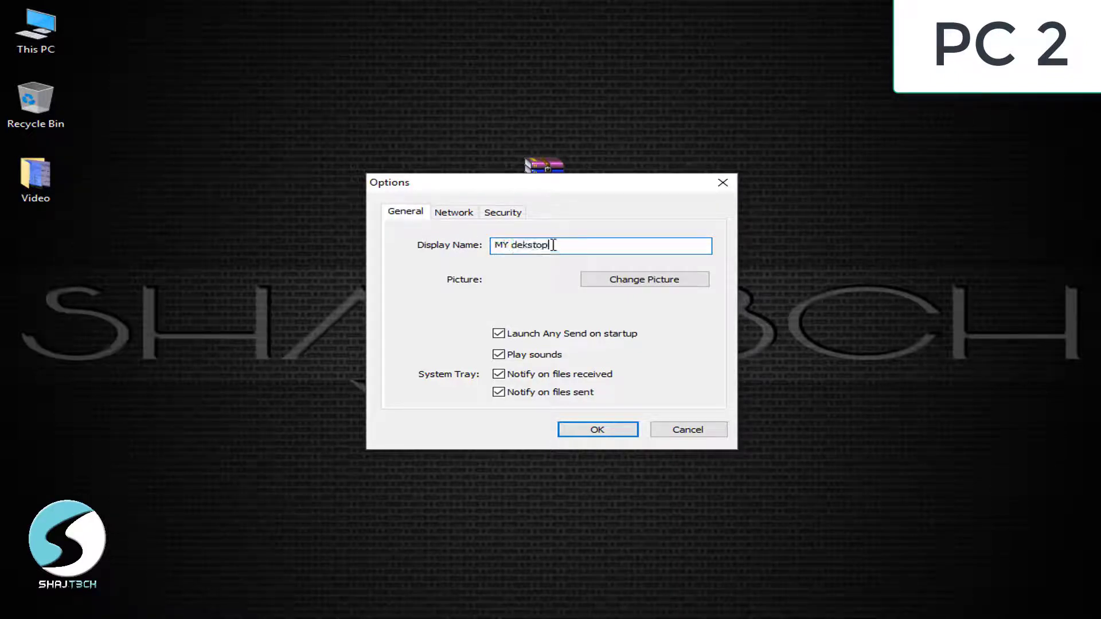
Set the PC Connect save location to Desktop, then view the trusted devices list.
left_click(456, 215)
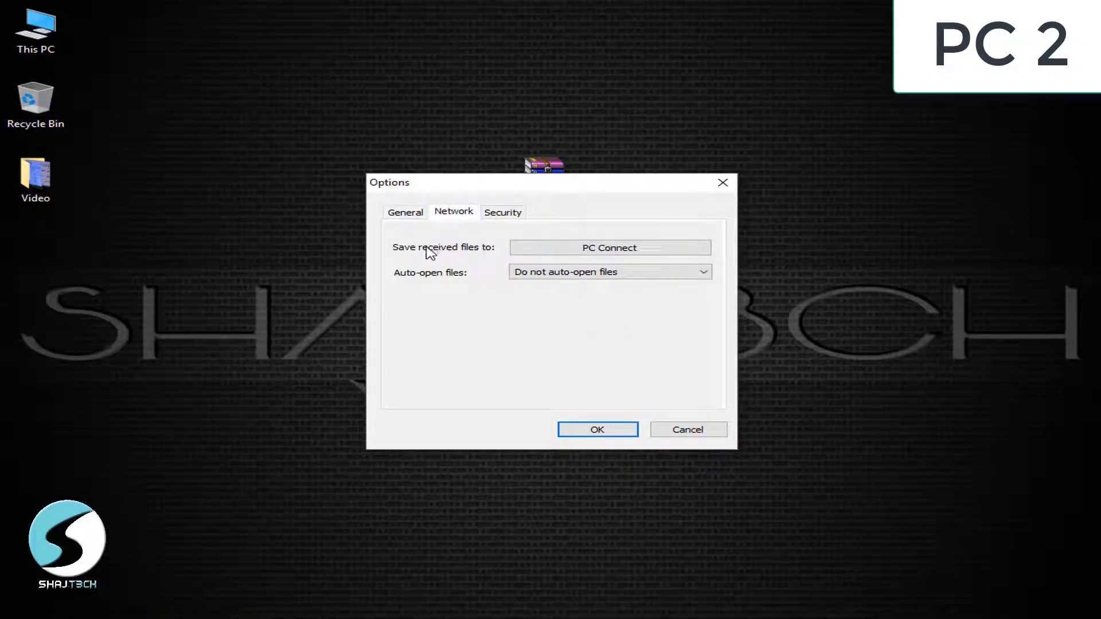
left_click(546, 249)
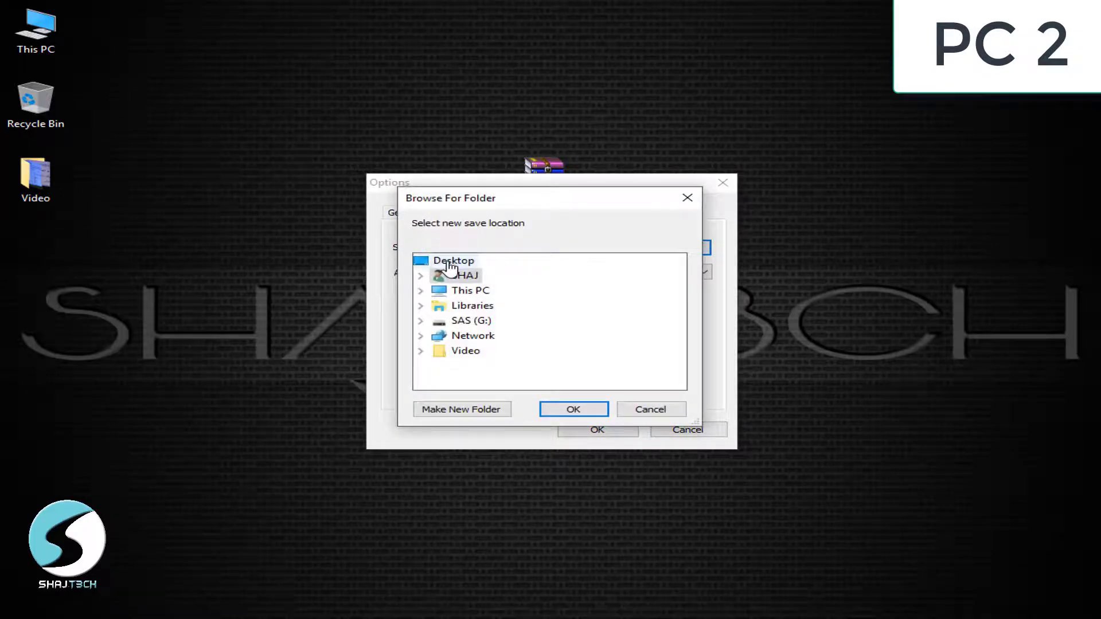
left_click(450, 262)
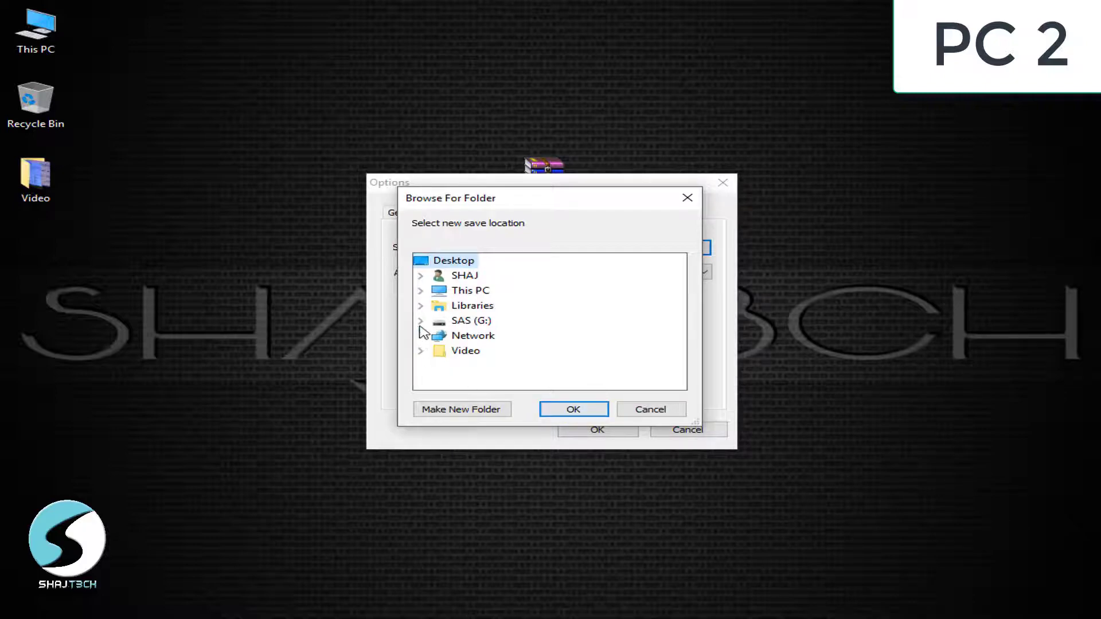
left_click(421, 291)
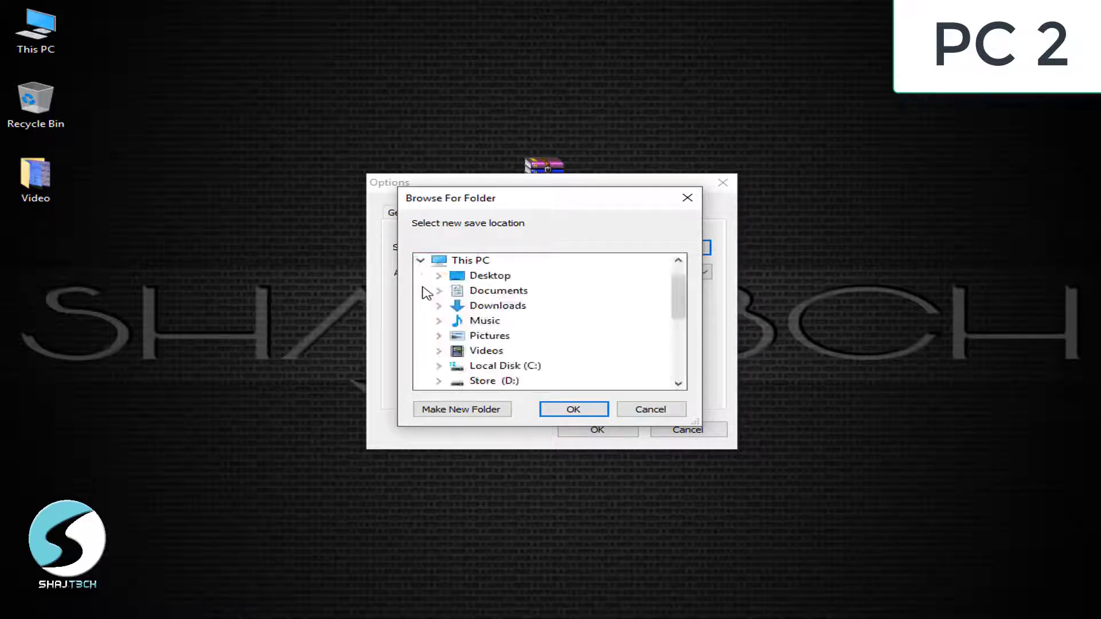
scroll(459, 310, "down", 2)
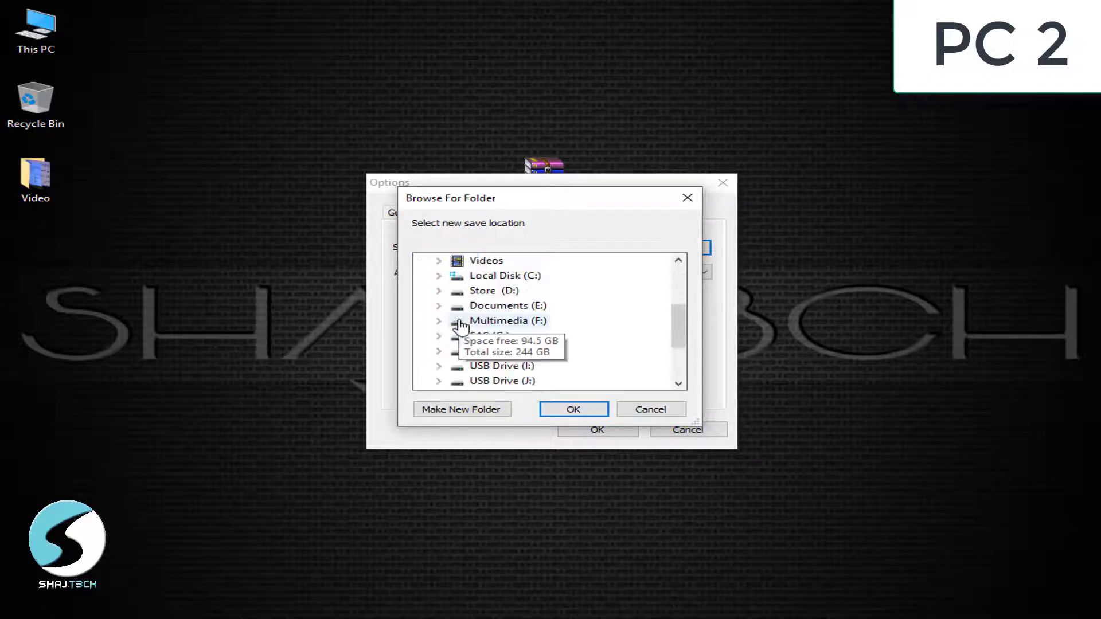
left_click(628, 411)
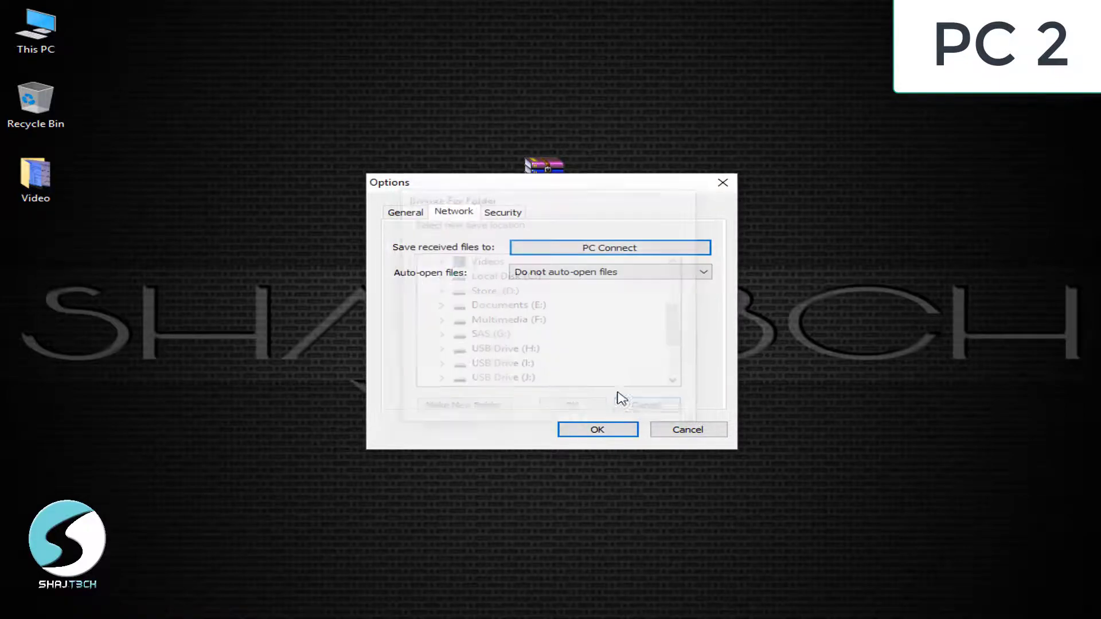
left_click(567, 251)
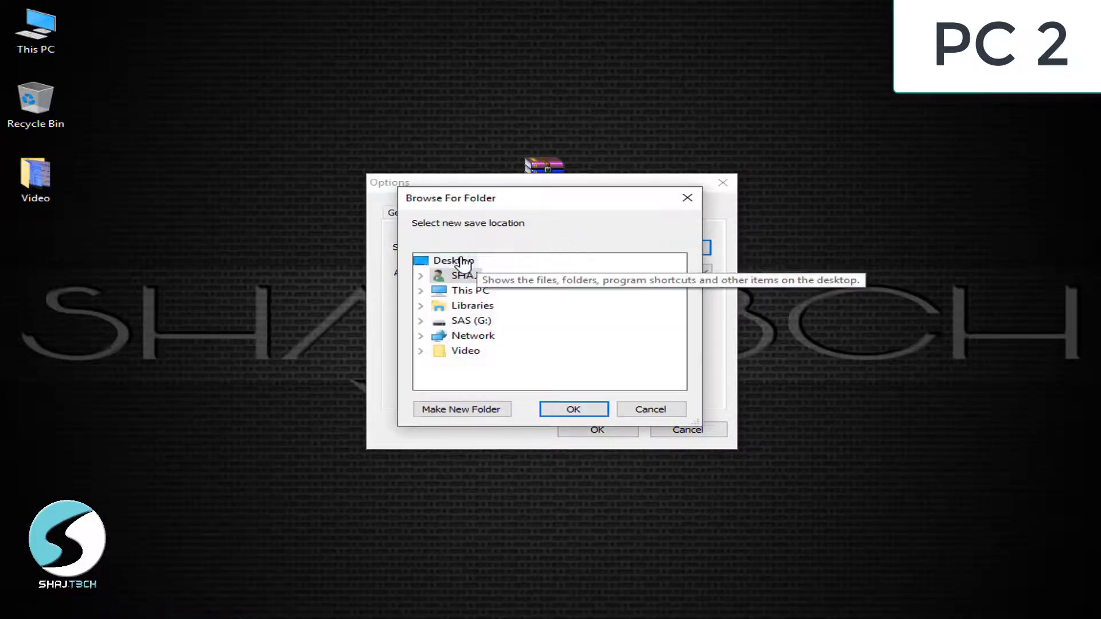
left_click(549, 410)
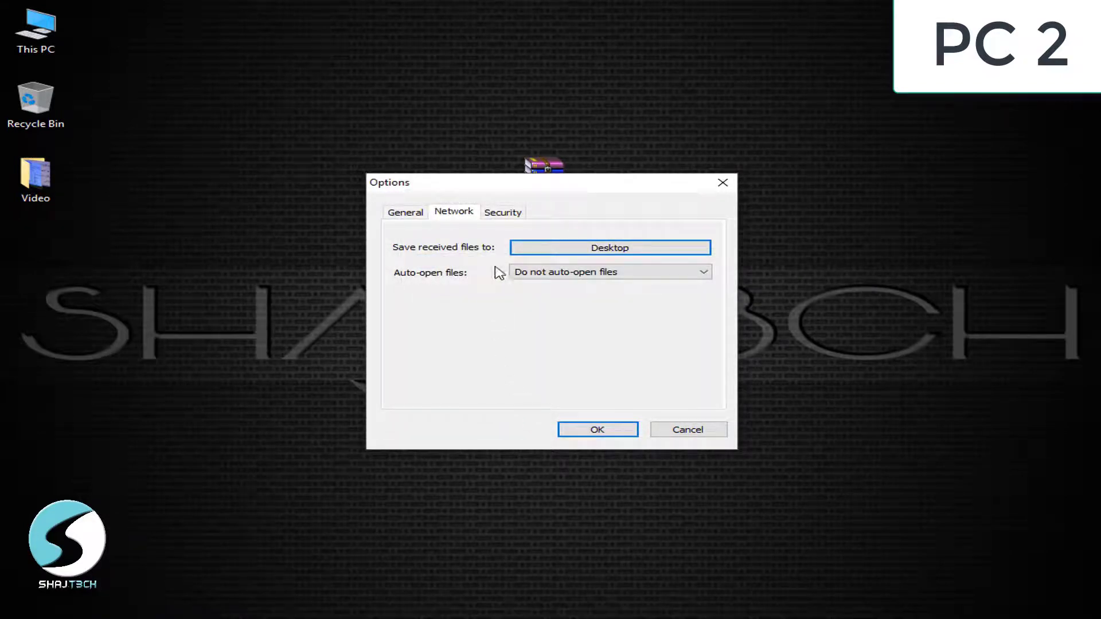
left_click(495, 214)
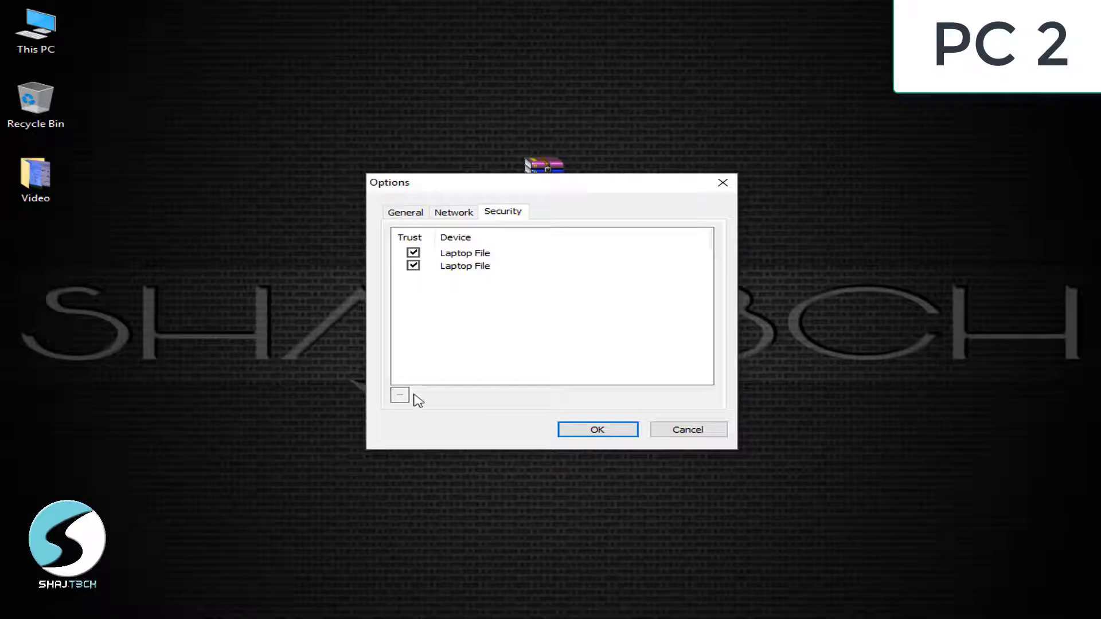
Review the General settings and close Options with OK.
left_click(406, 215)
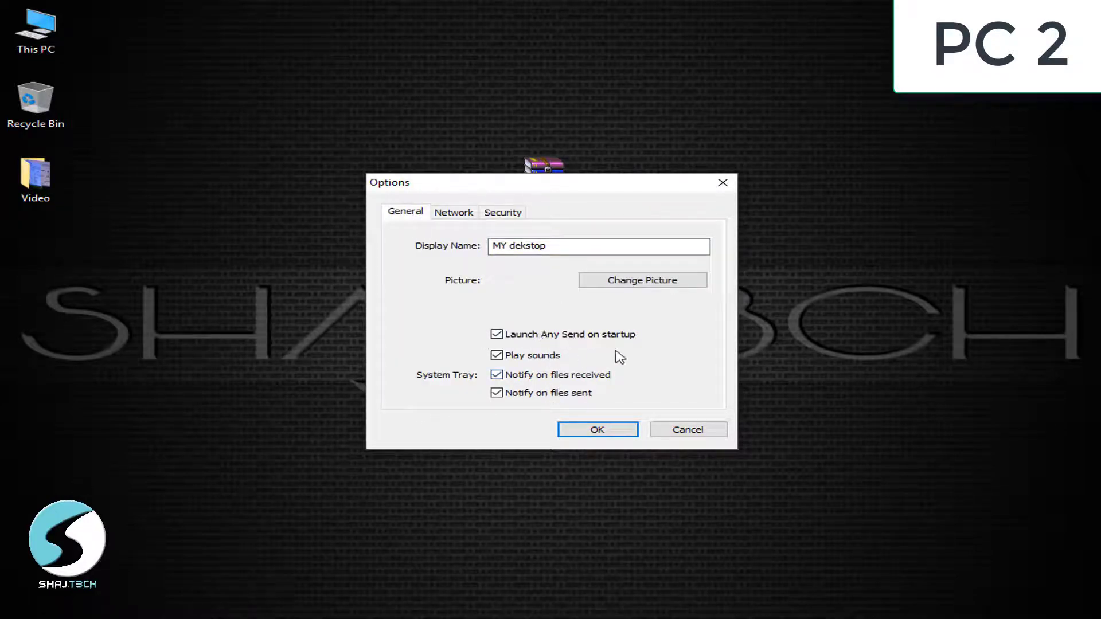
left_click(589, 438)
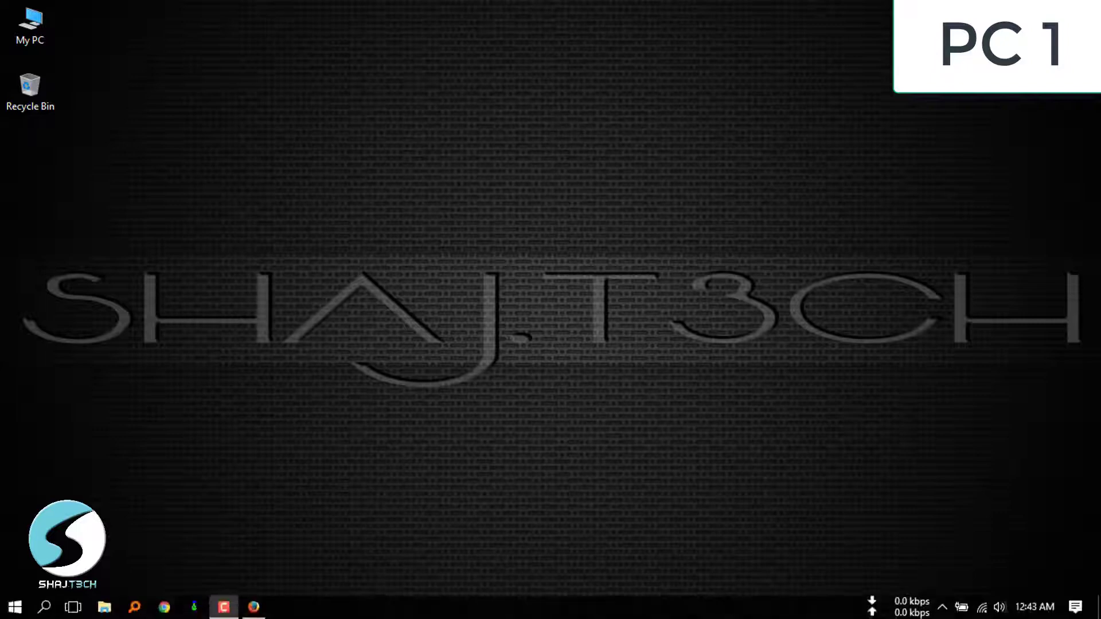
Launch Any Send from the Start menu and allow firewall access on private and public networks.
left_click(942, 606)
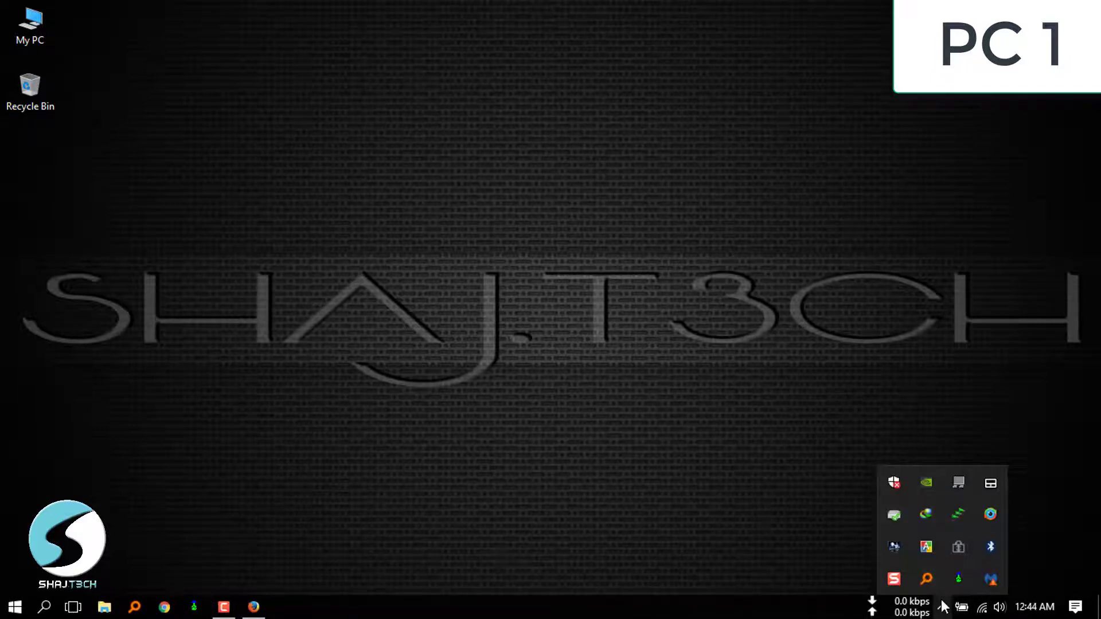
left_click(788, 543)
left_click(15, 607)
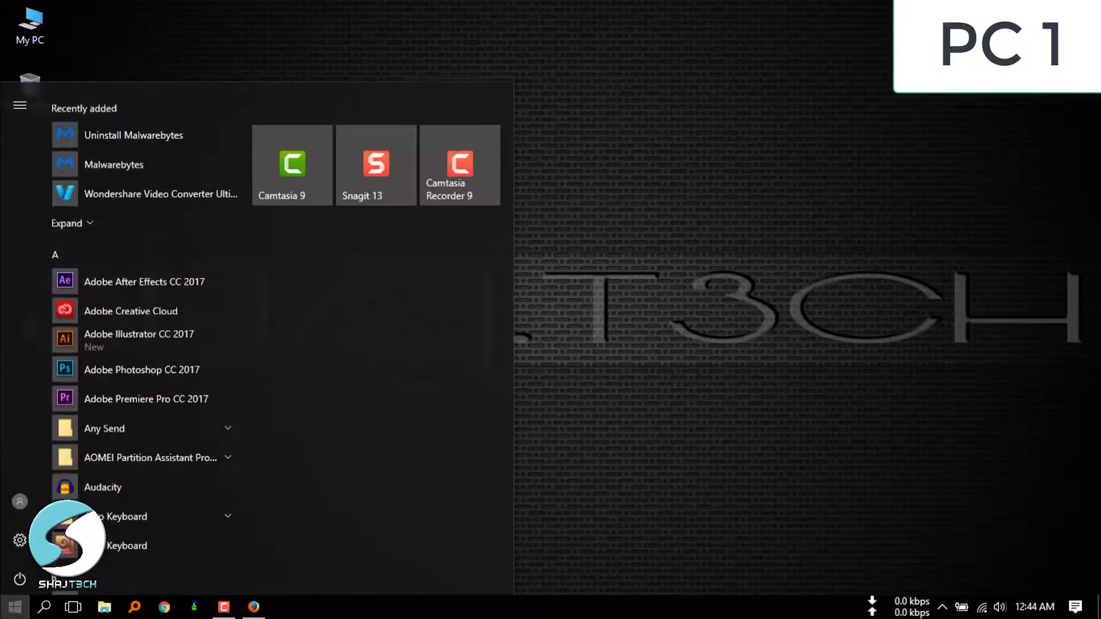
left_click(118, 426)
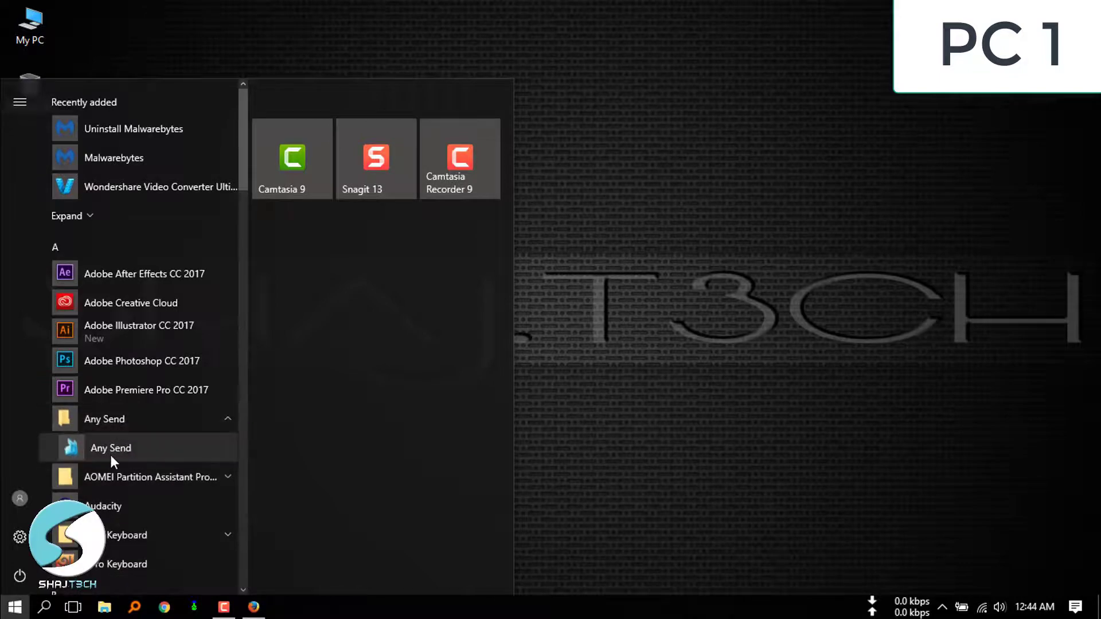
left_click(110, 456)
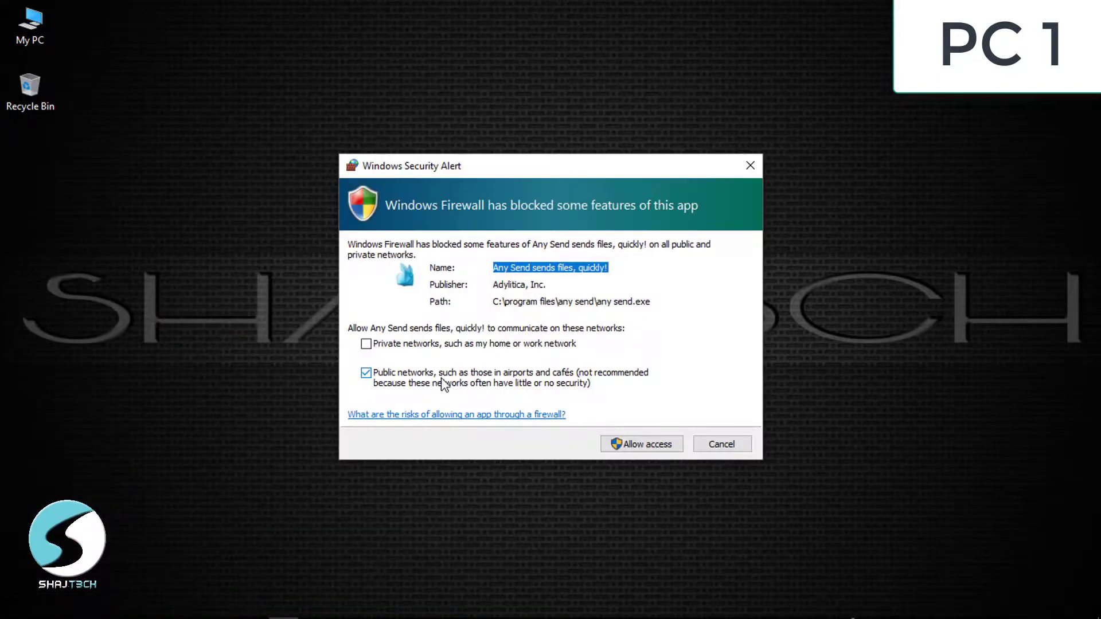
left_click(366, 344)
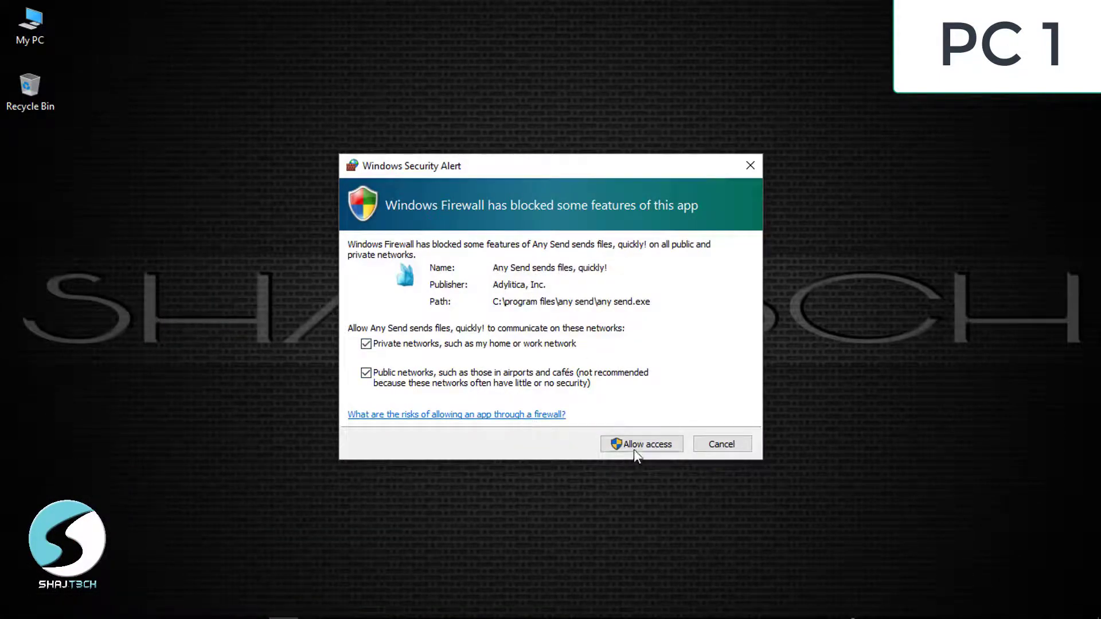
left_click(670, 443)
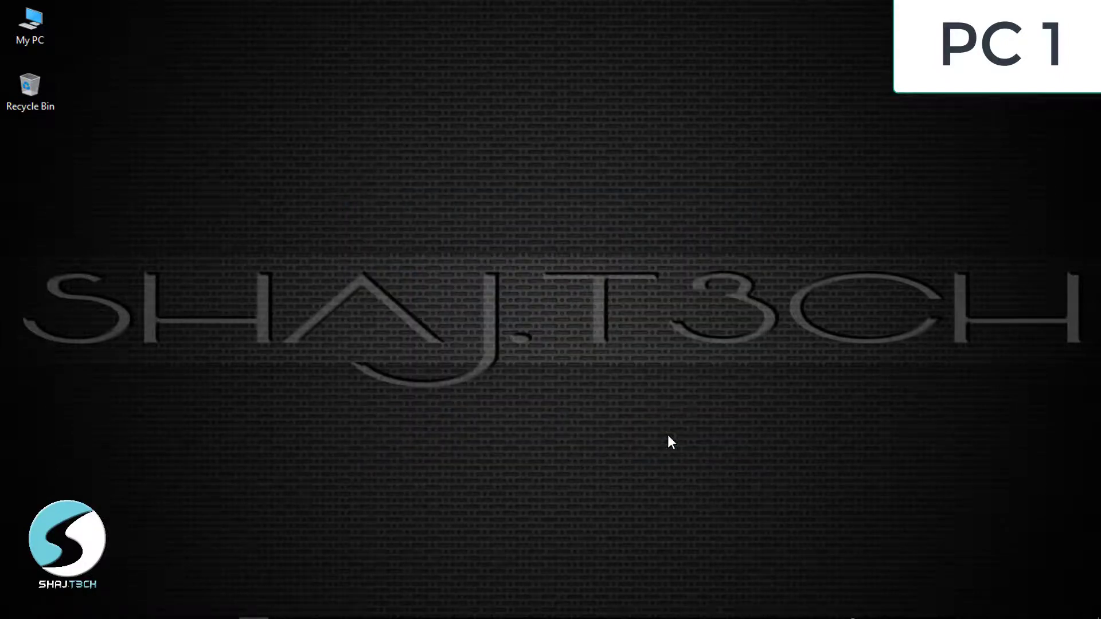
mouse_move(946, 605)
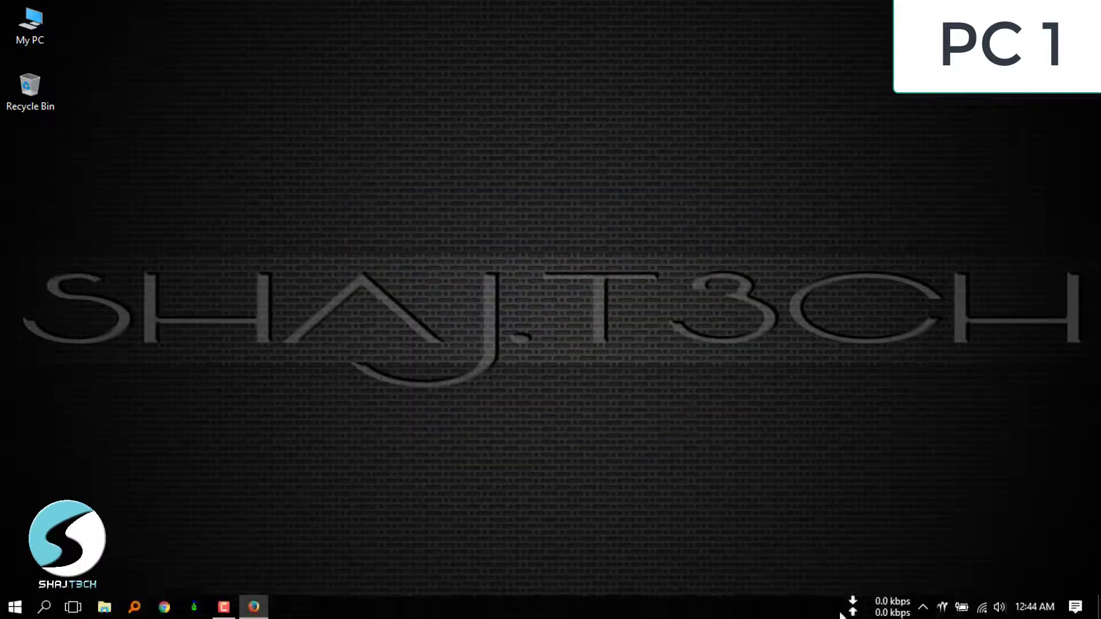
Open Any Send's Preferences from the tray icon and go to the Network settings.
right_click(944, 606)
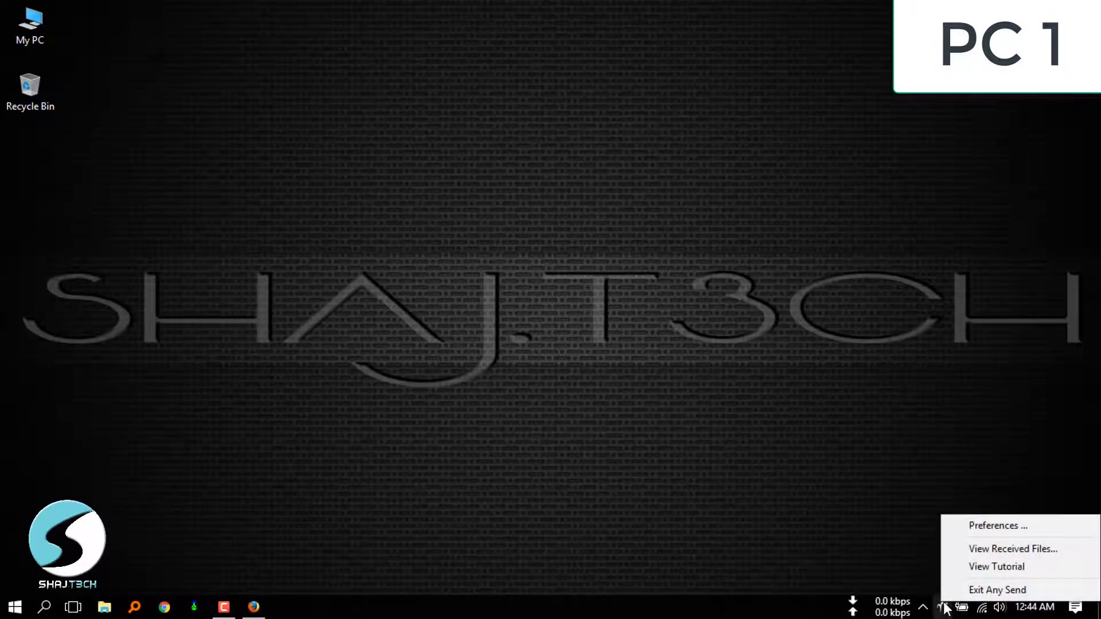
left_click(964, 528)
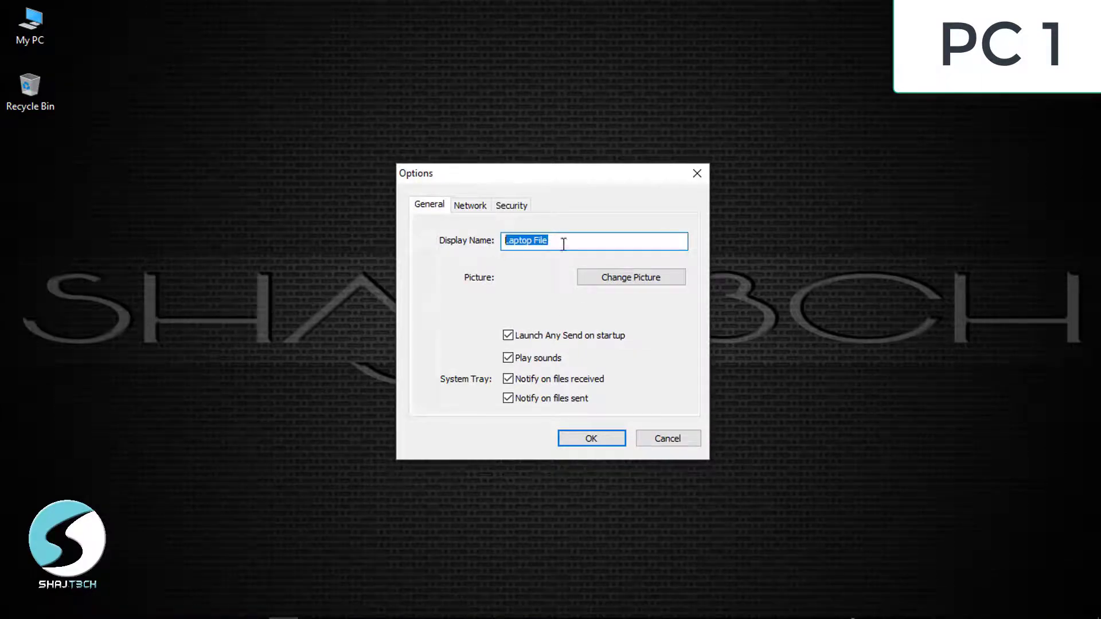
left_click(565, 242)
left_click_drag(581, 243, 493, 240)
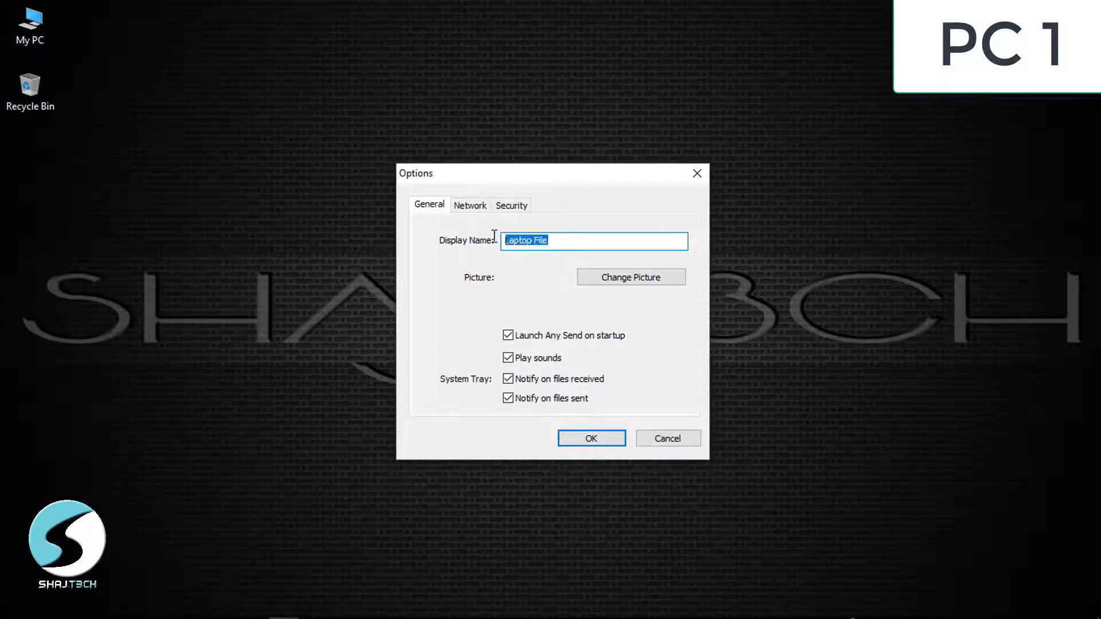
left_click(470, 207)
left_click(427, 208)
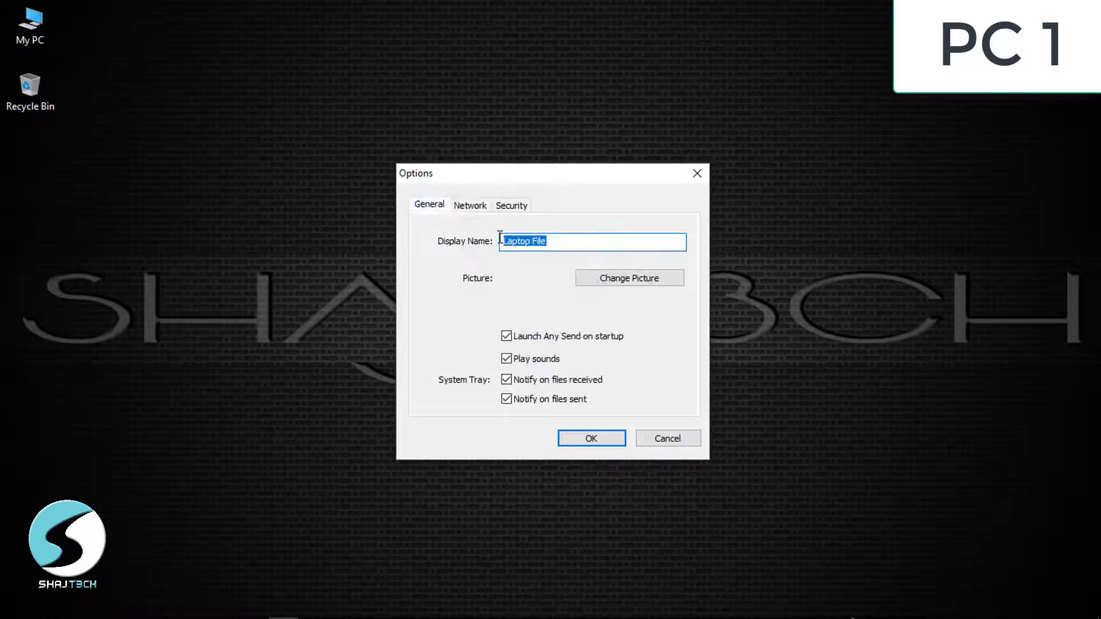
left_click(467, 209)
left_click(430, 207)
left_click(471, 208)
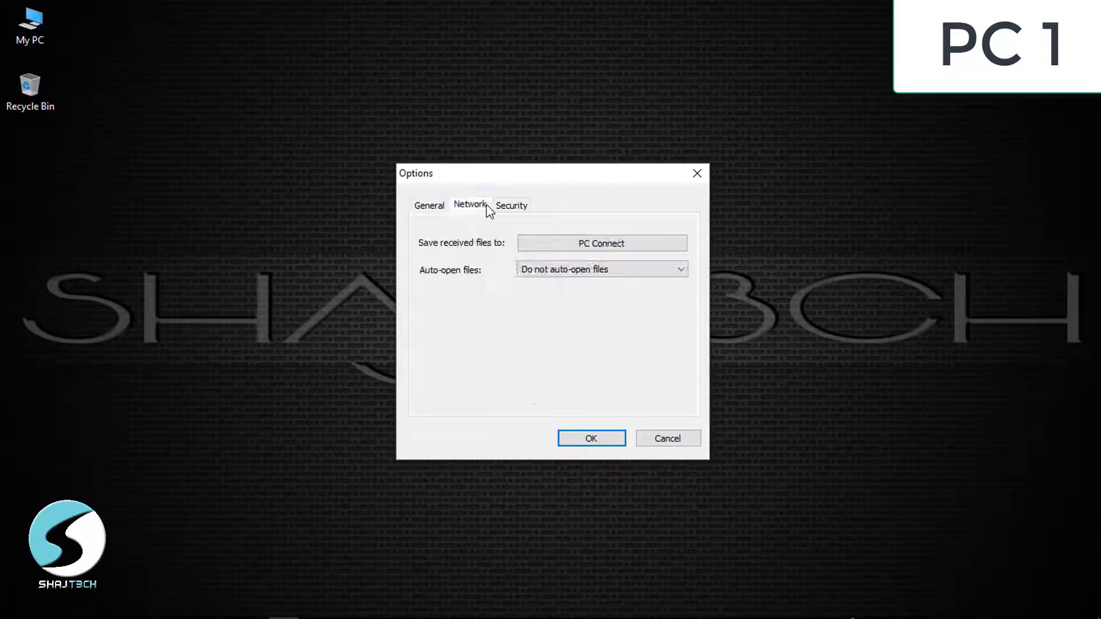
Set the PC Connect save location to Desktop and close Options with OK.
left_click(593, 243)
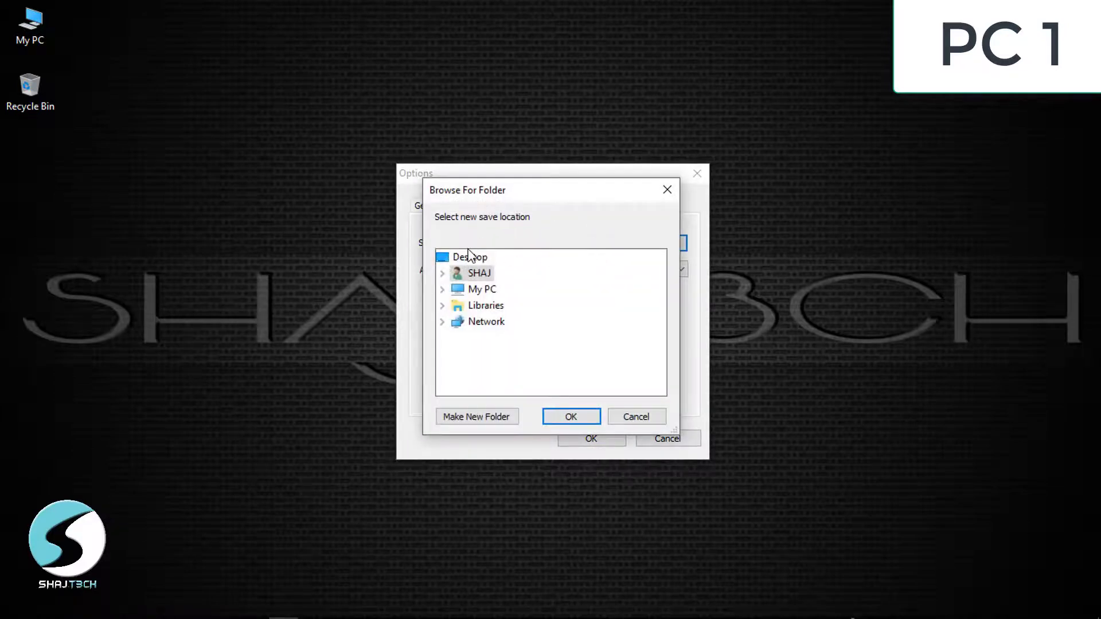
left_click(470, 258)
left_click(570, 416)
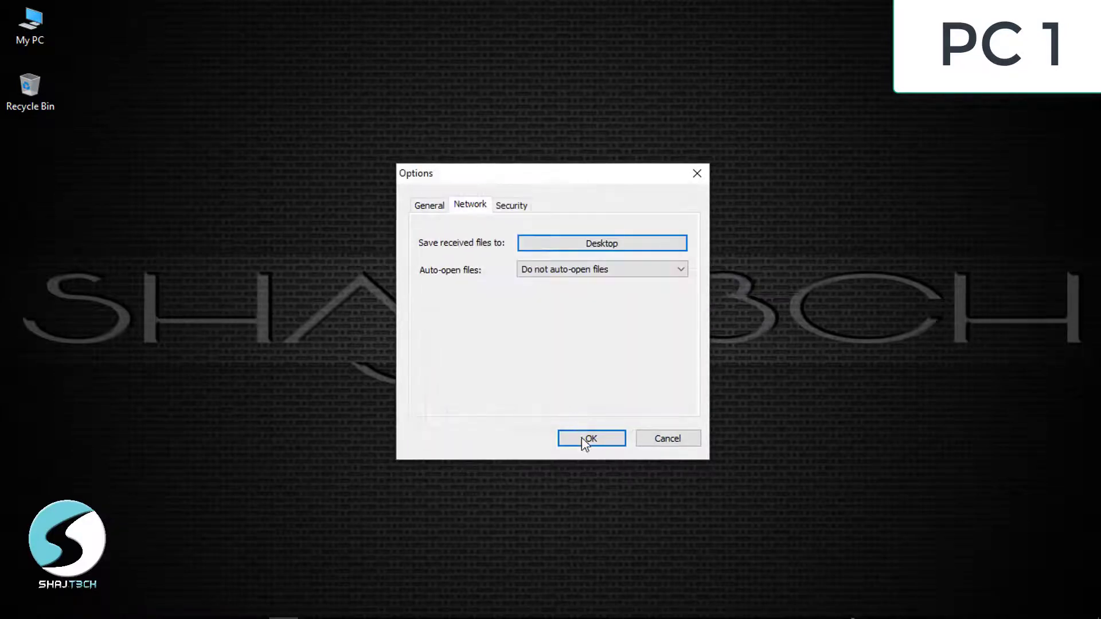
left_click(585, 439)
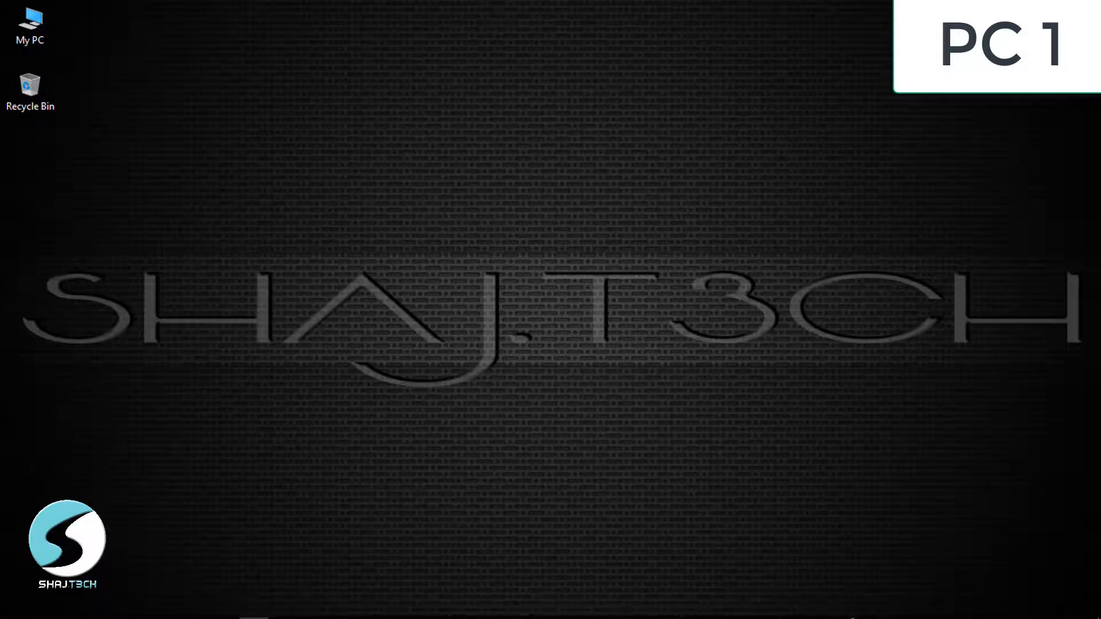
left_click(944, 608)
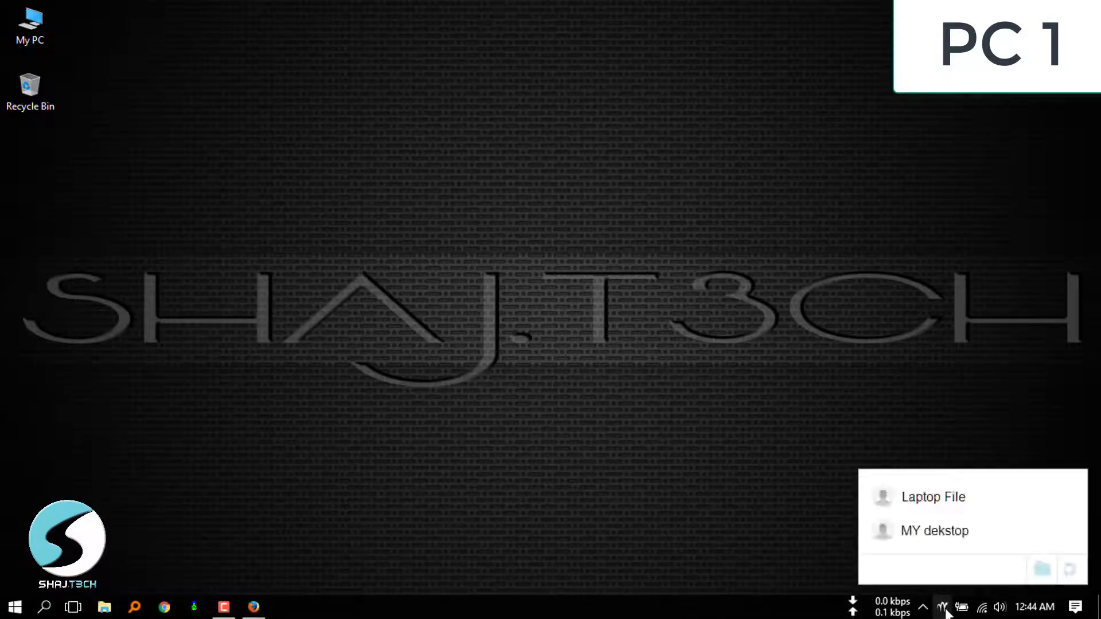
left_click(990, 530)
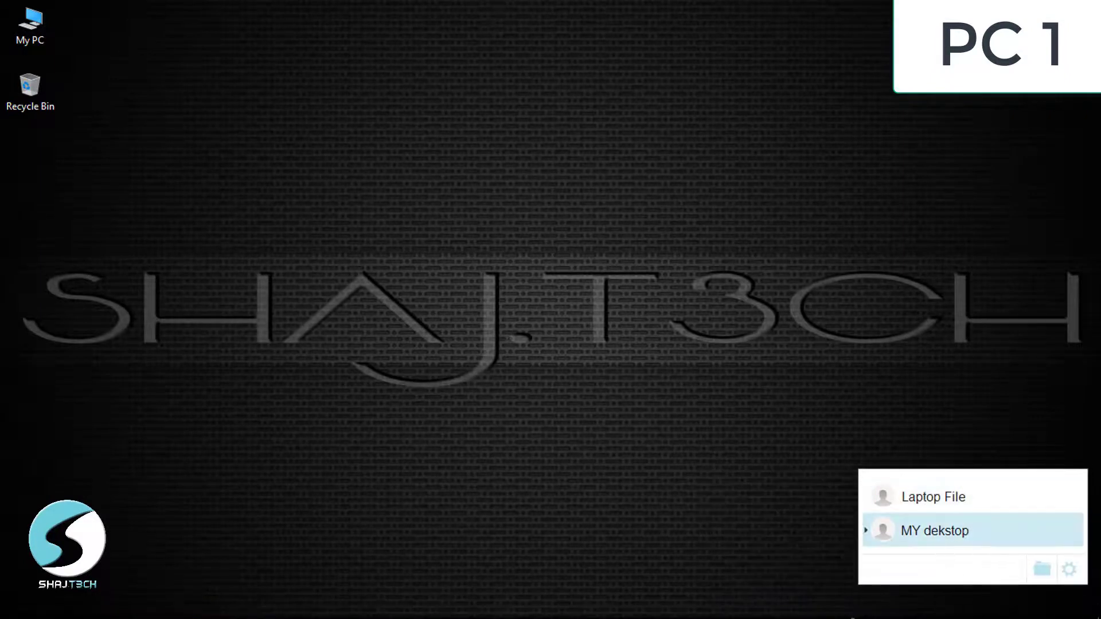
left_click(649, 396)
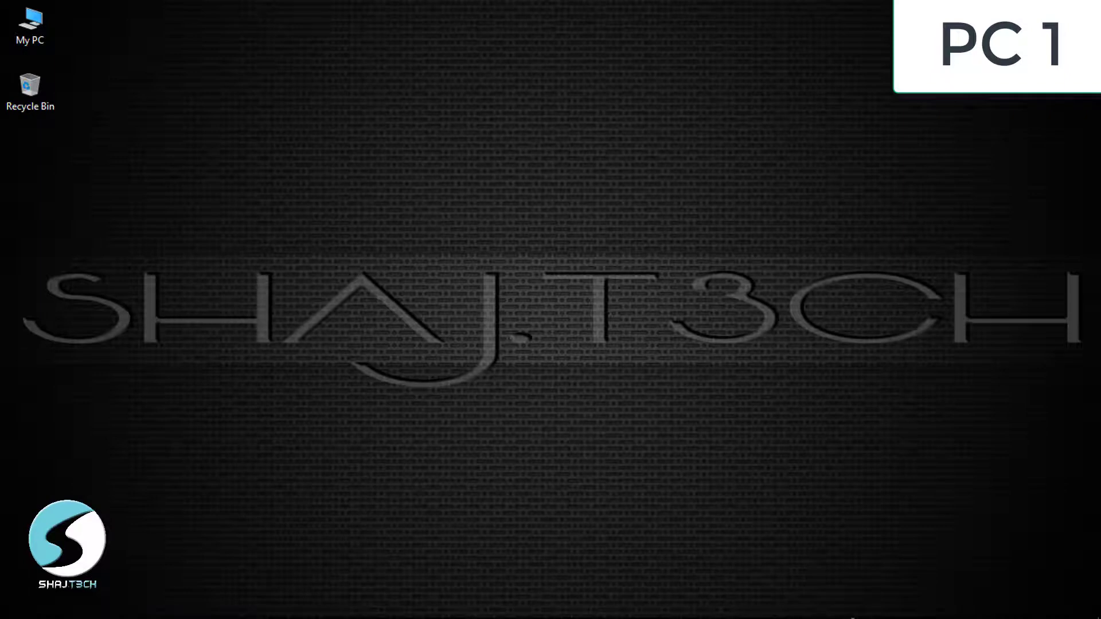
Confirm in the network list that the laptop is connected to Wi‑Fi.
mouse_move(840, 616)
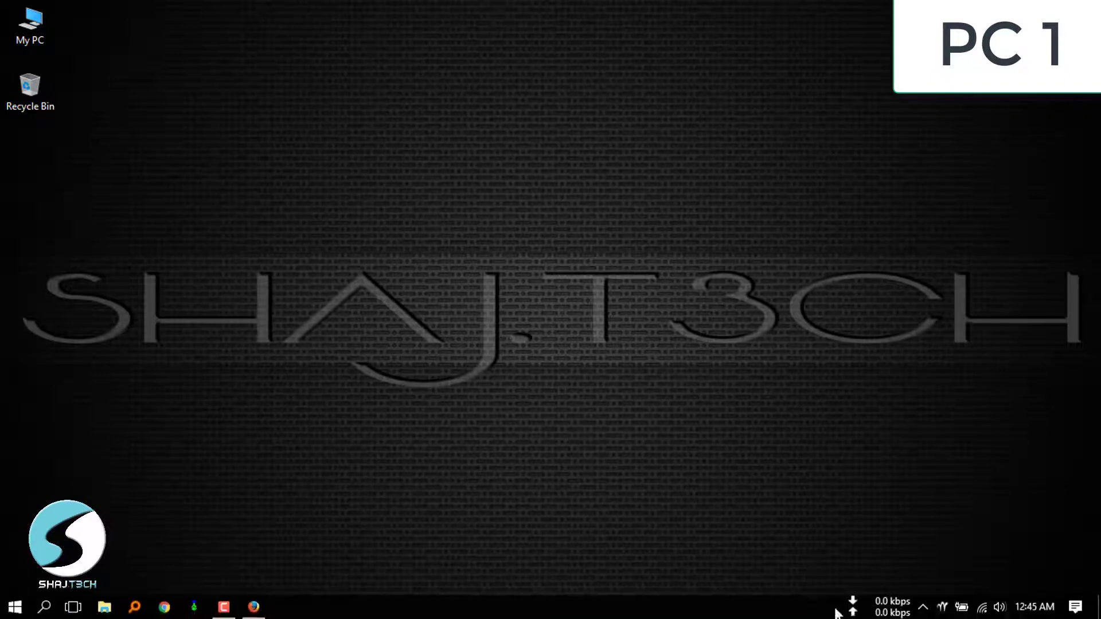
left_click(983, 608)
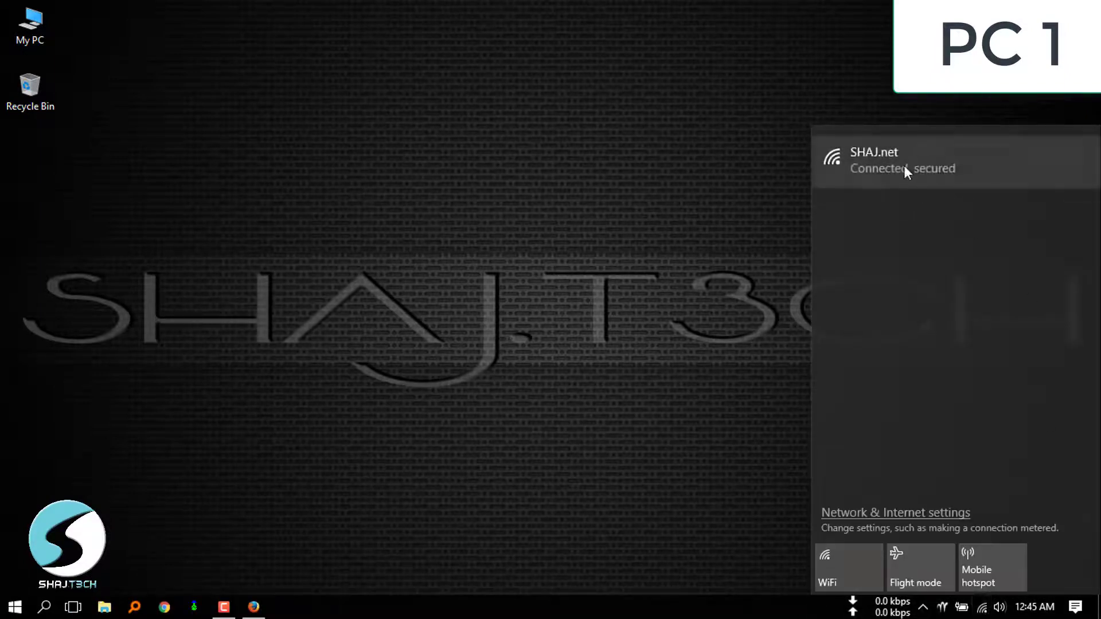
left_click(720, 225)
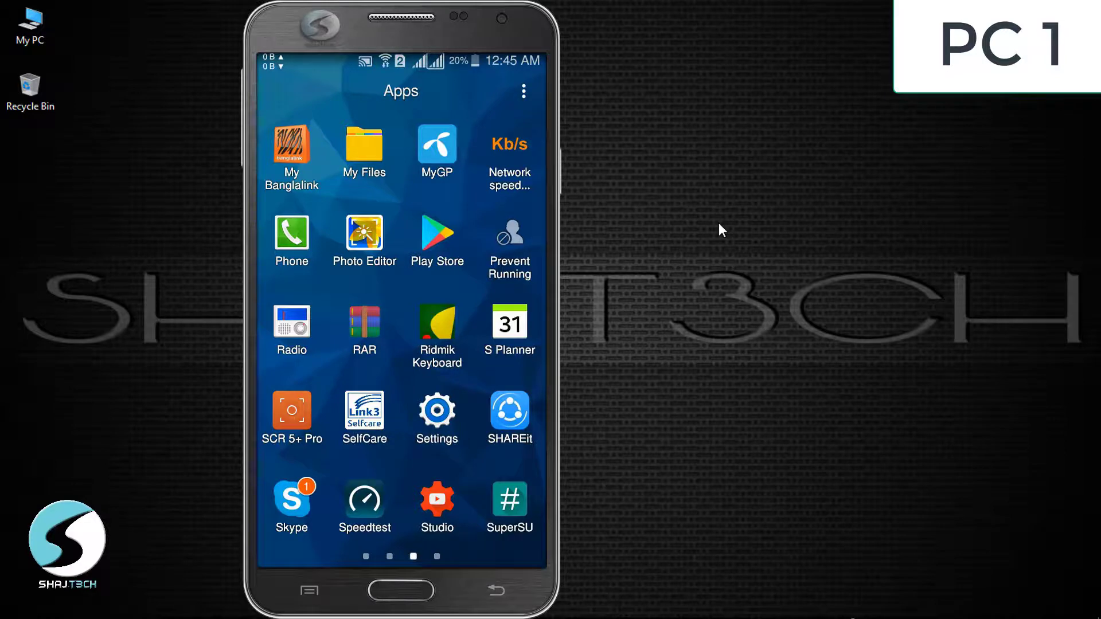
Search Play Store for 'any send' and open the Any Send app's store page.
type("any")
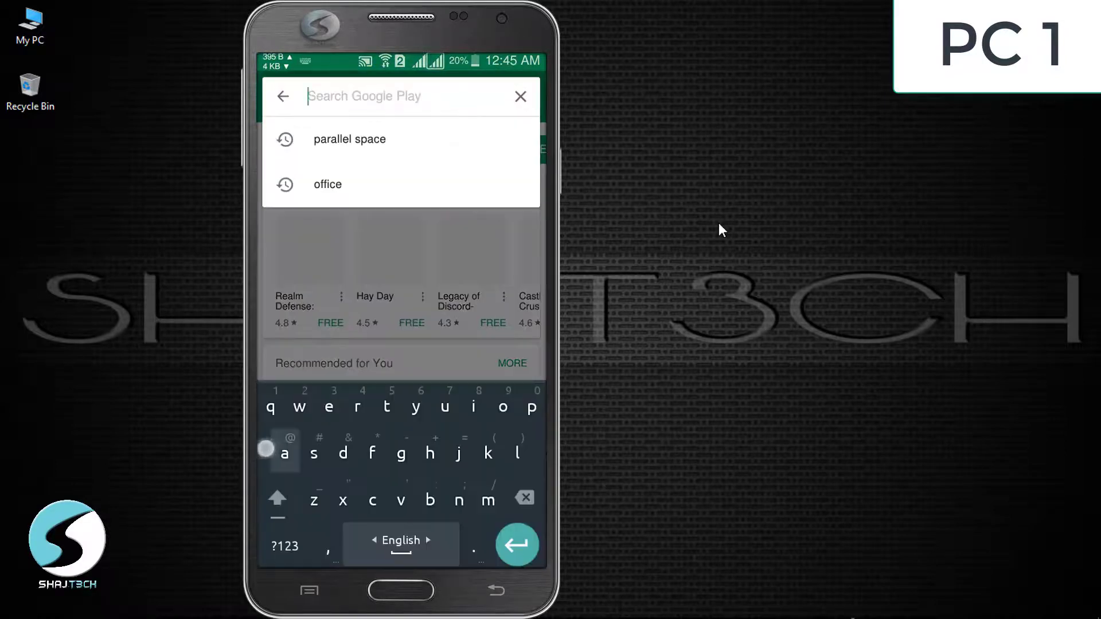
type(" send")
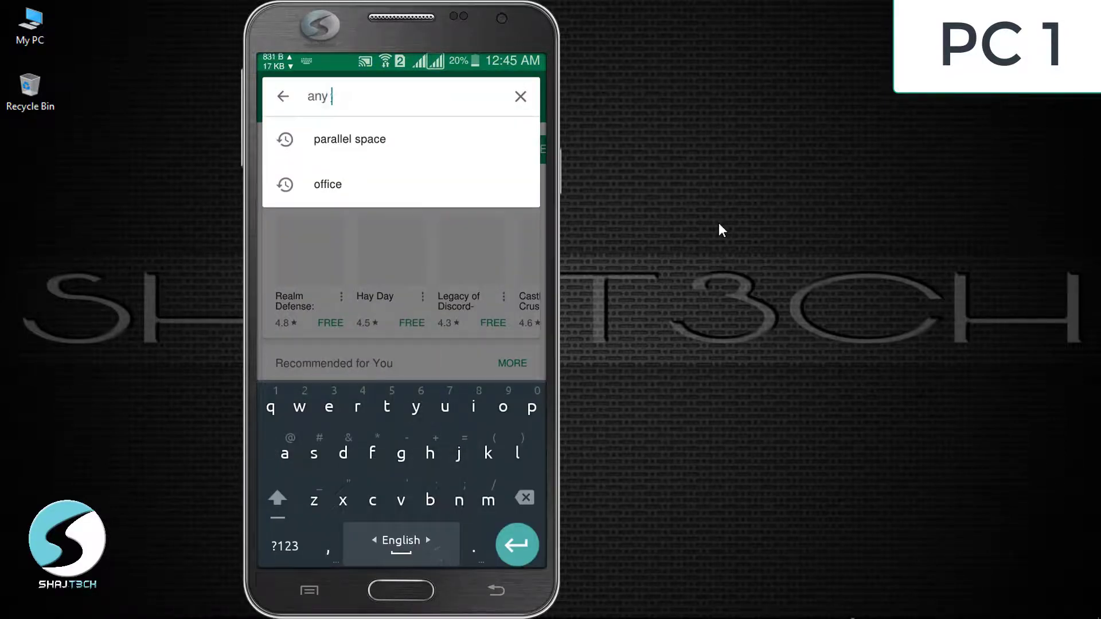
key("Return")
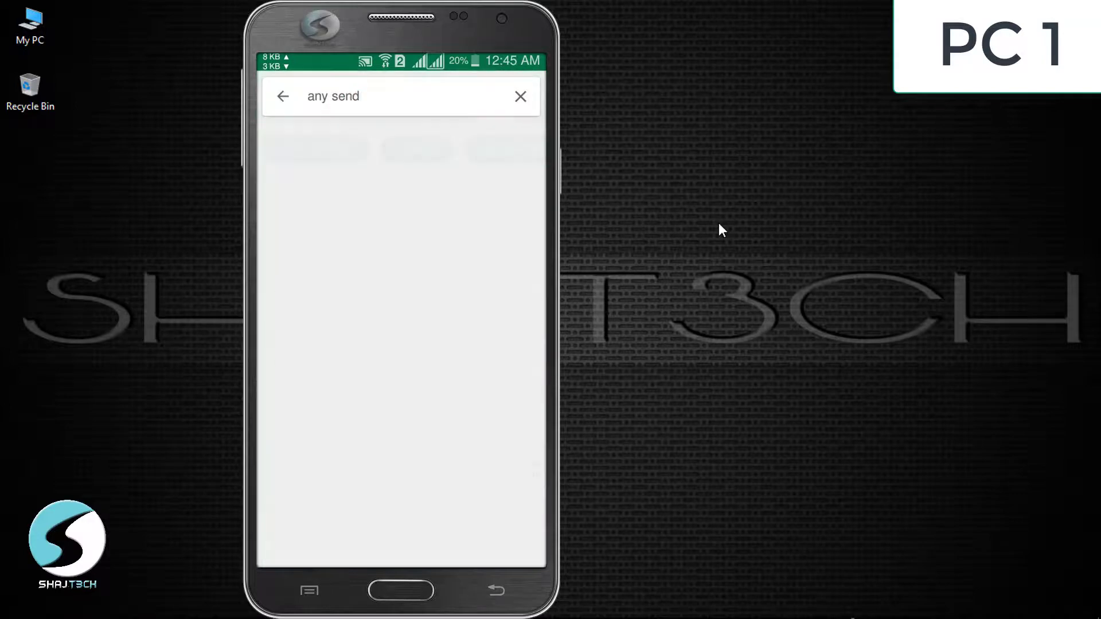
left_click(435, 164)
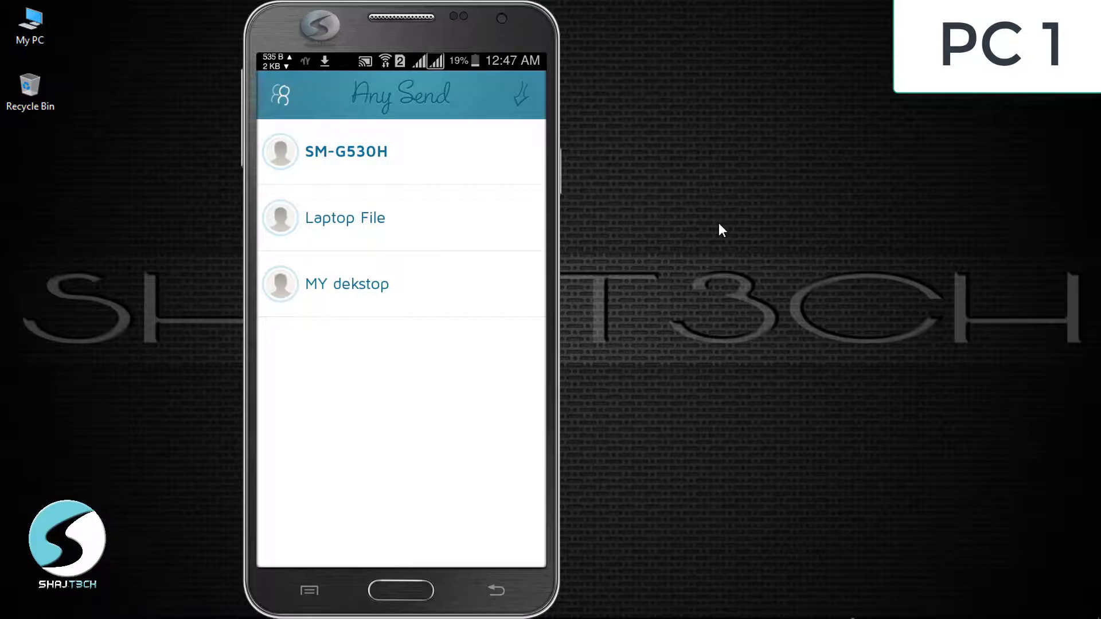
Open the PC's Any Send device list and select the phone SM-G530H.
mouse_move(834, 616)
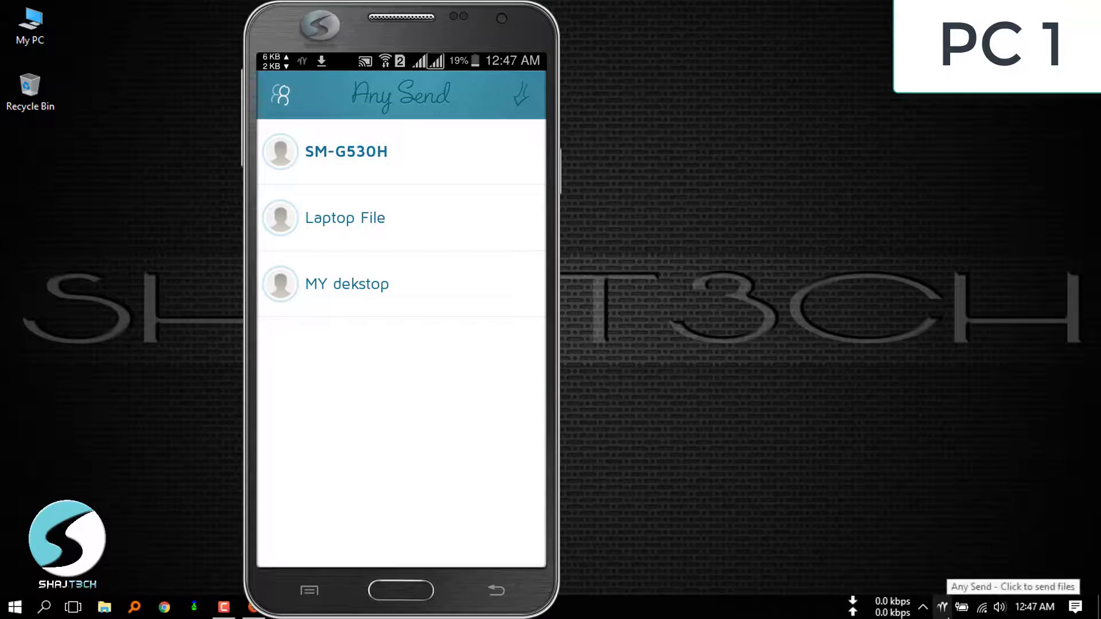
left_click(943, 609)
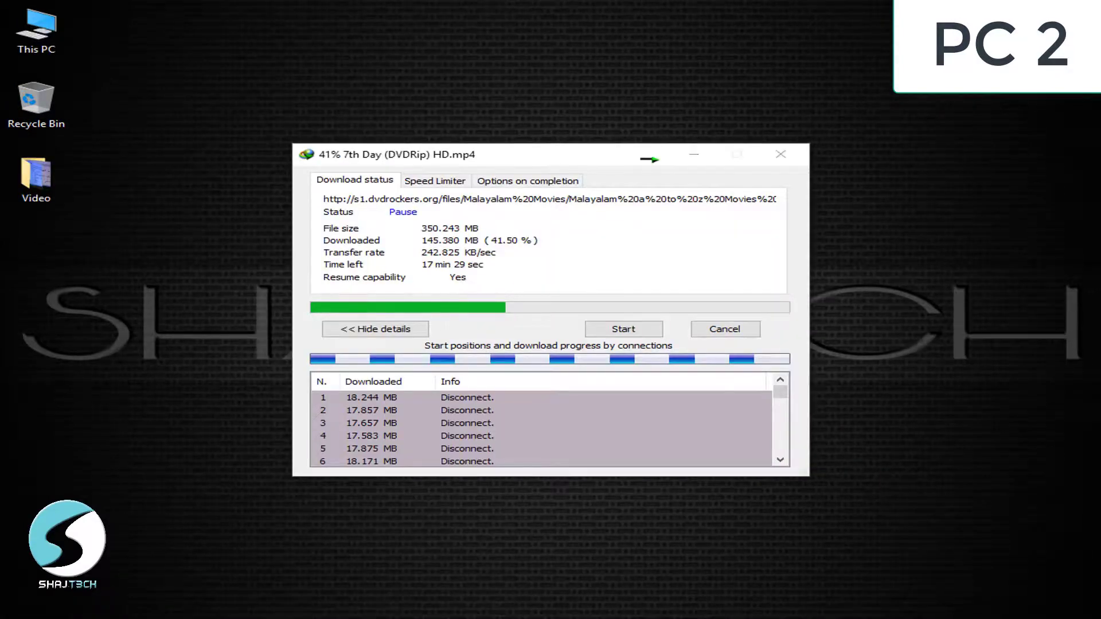
left_click(900, 559)
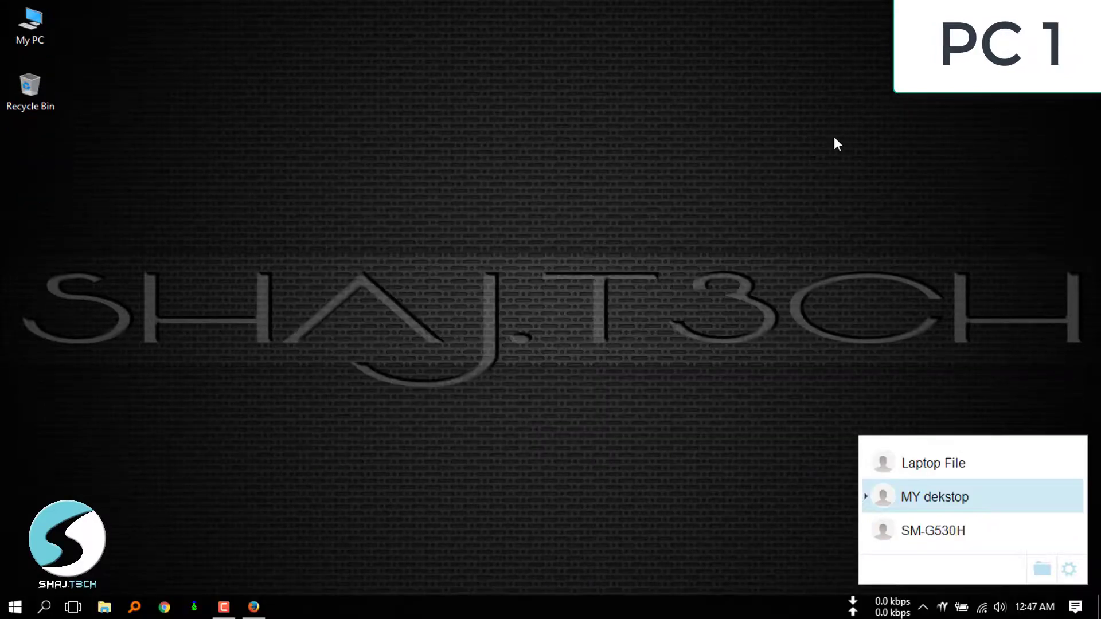
Copy email th3.txt from the Store (D:) drive and paste it onto the desktop.
double_click(16, 40)
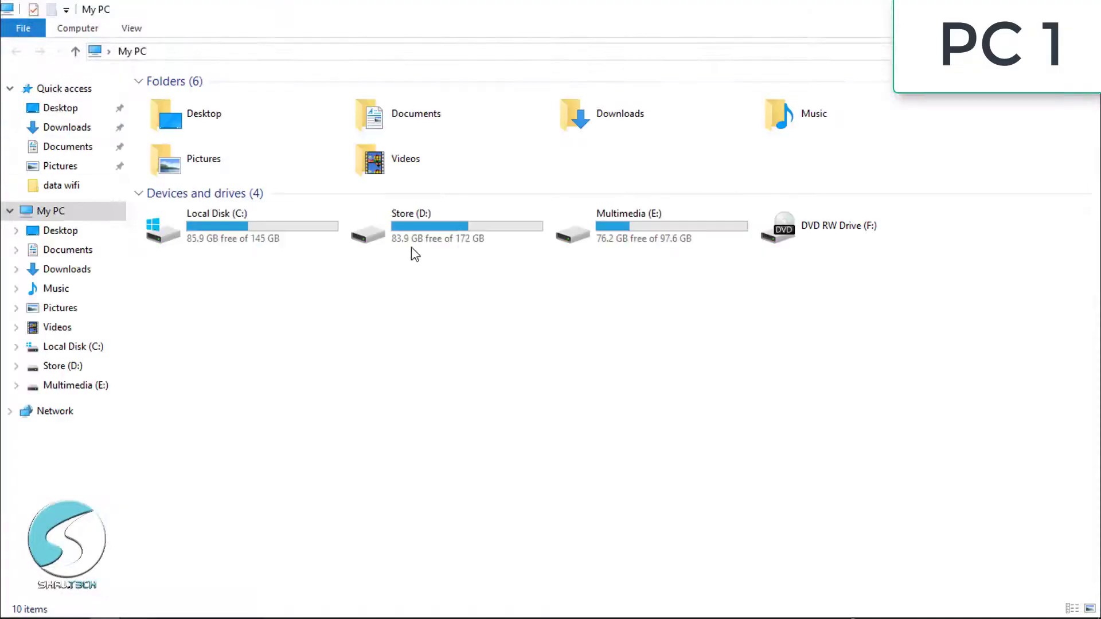
double_click(466, 229)
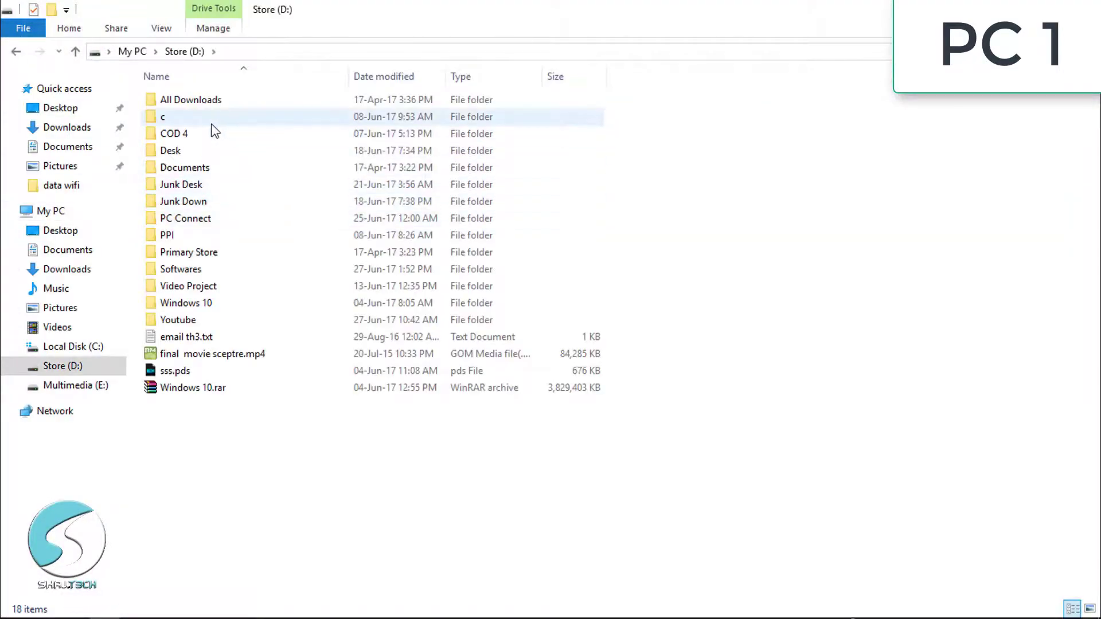
right_click(196, 339)
left_click(227, 241)
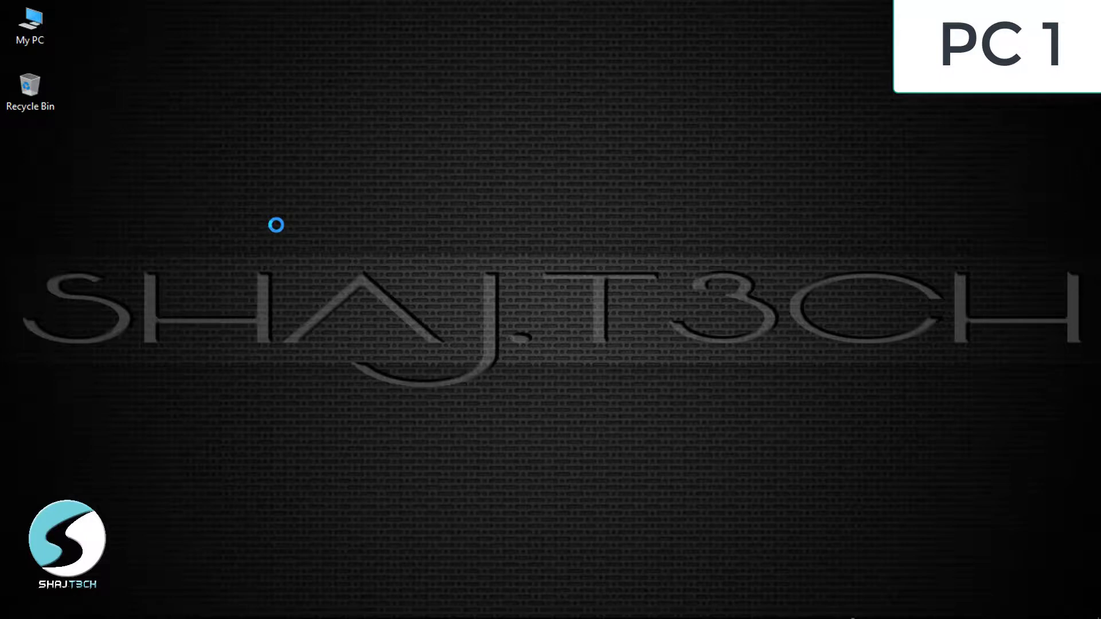
right_click(252, 194)
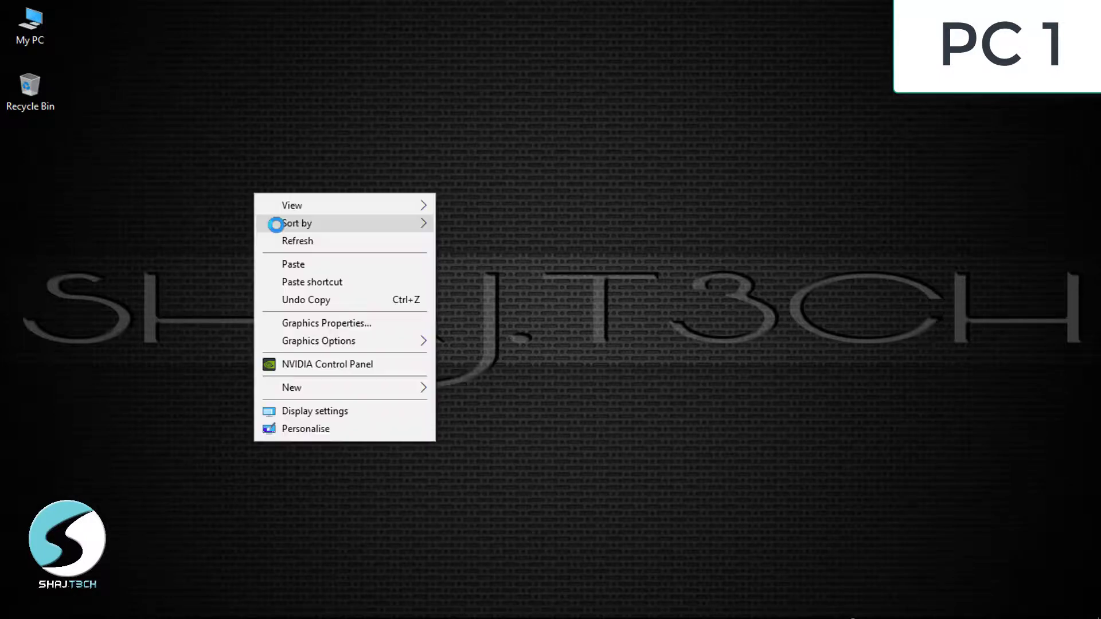
left_click(302, 263)
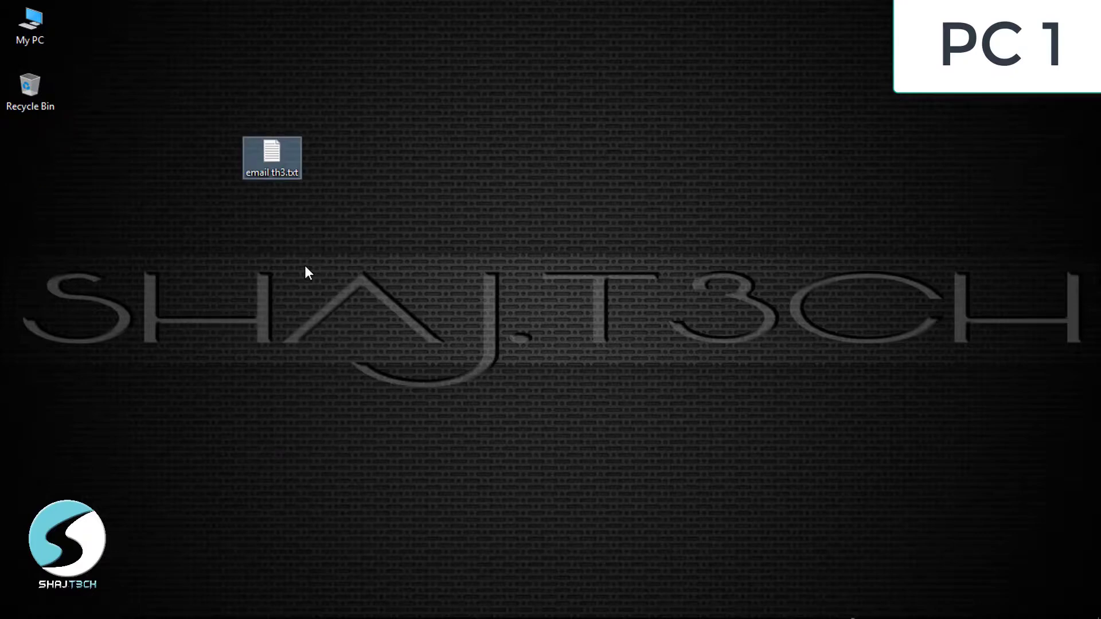
Copy the desktop's email th3.txt to the clipboard.
right_click(266, 168)
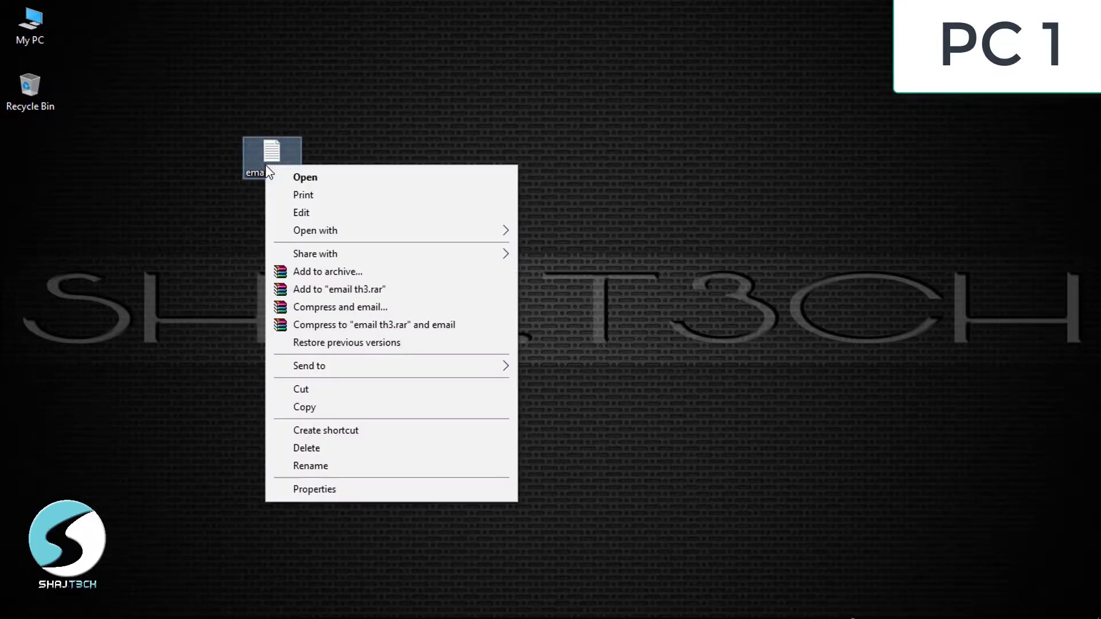
left_click(311, 406)
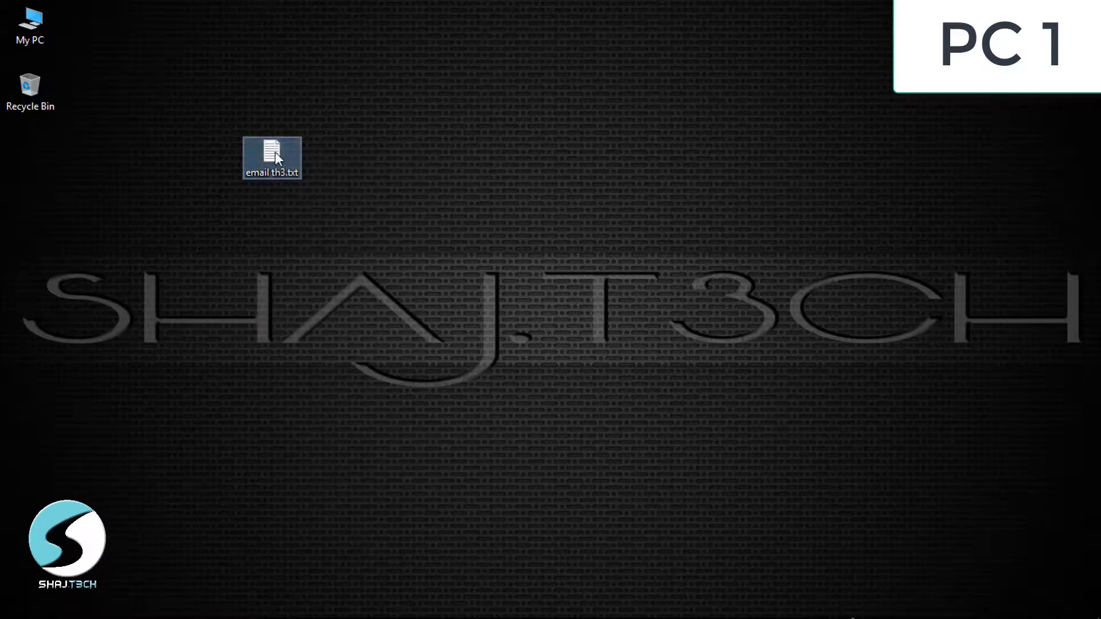
right_click(274, 152)
left_click(326, 394)
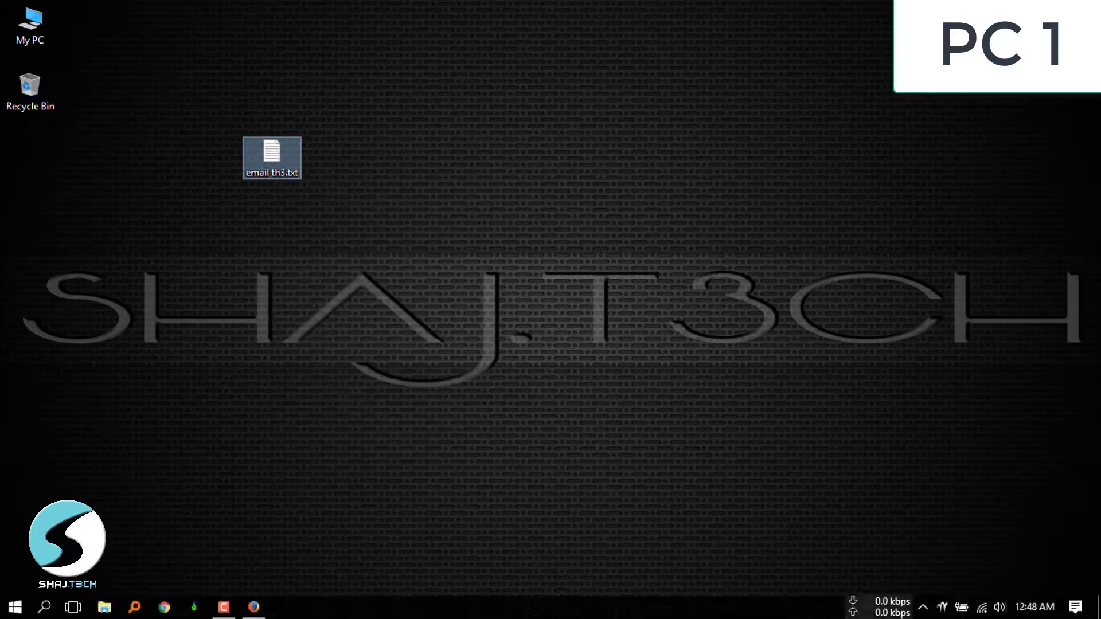
right_click(946, 605)
left_click(943, 609)
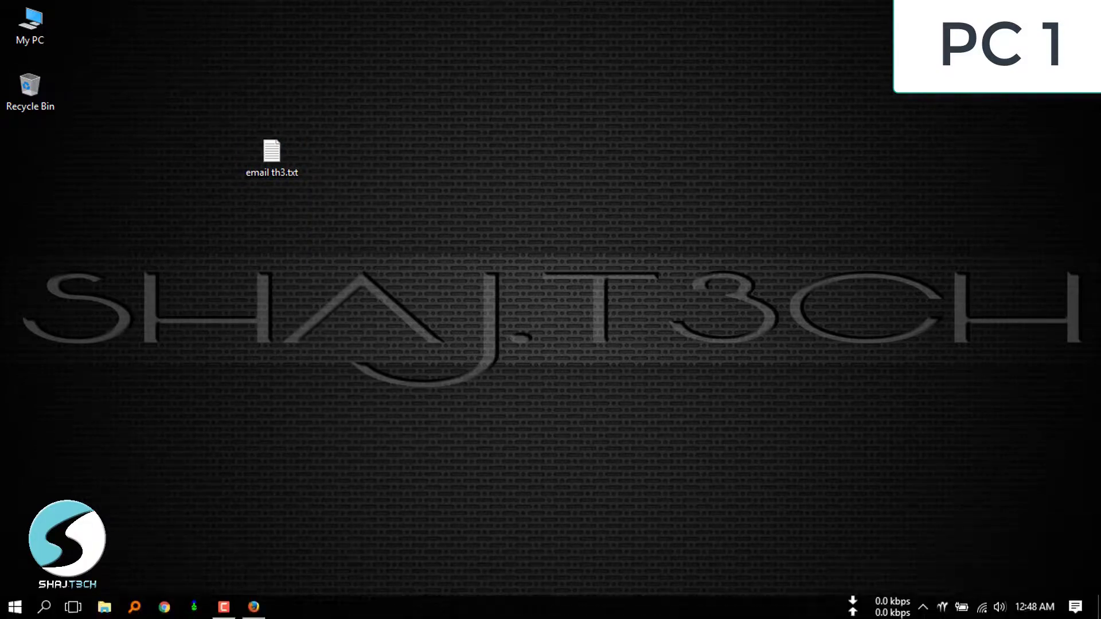
left_click(940, 610)
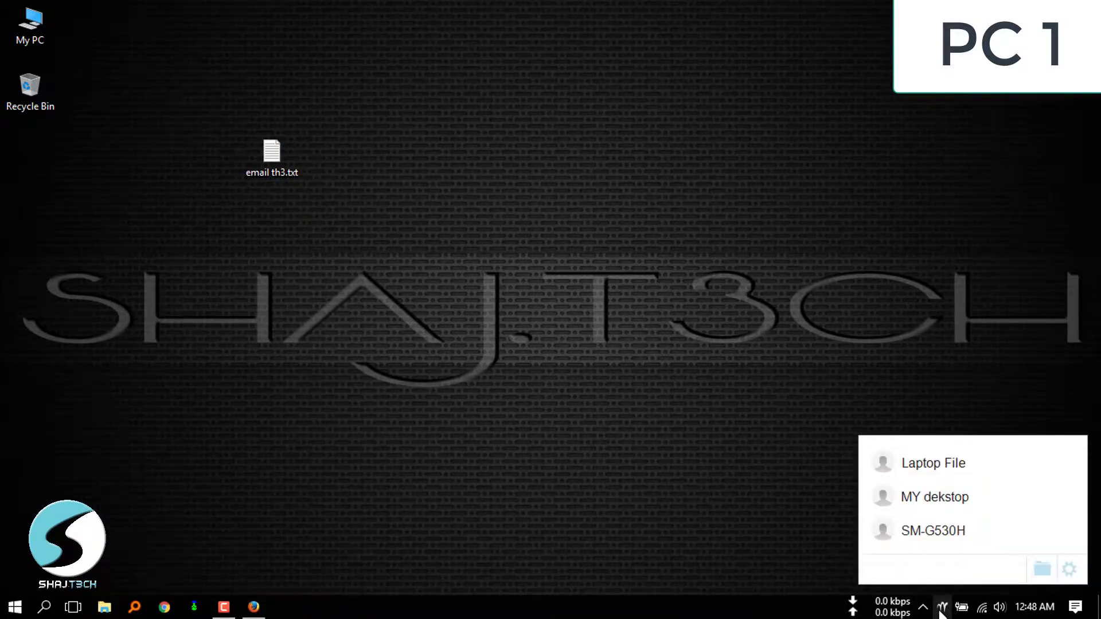
mouse_move(970, 459)
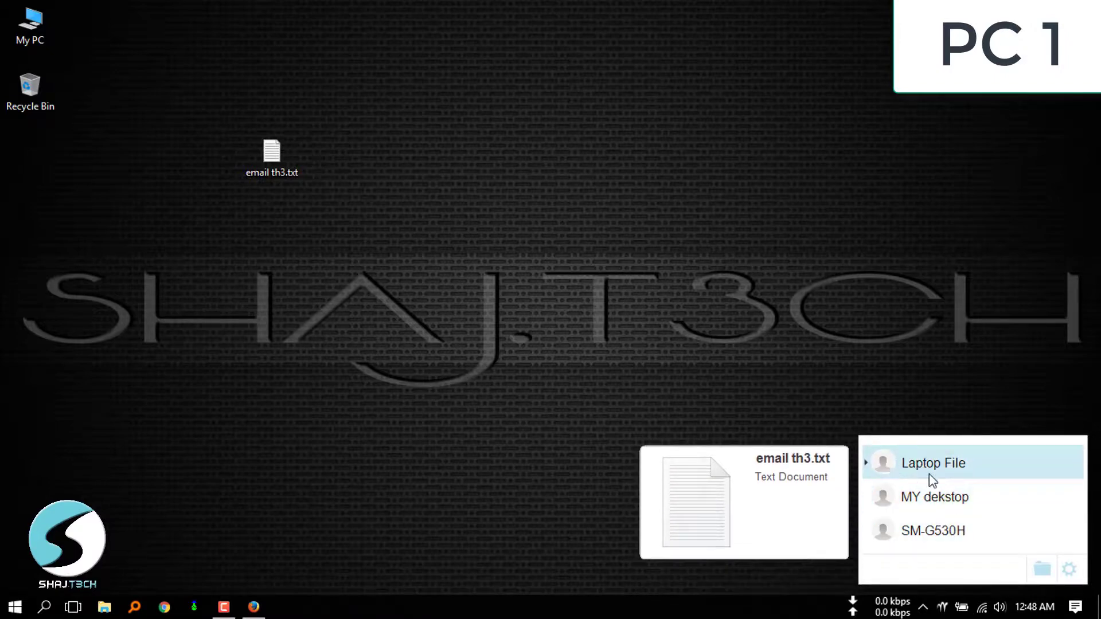
left_click(267, 159)
right_click(267, 158)
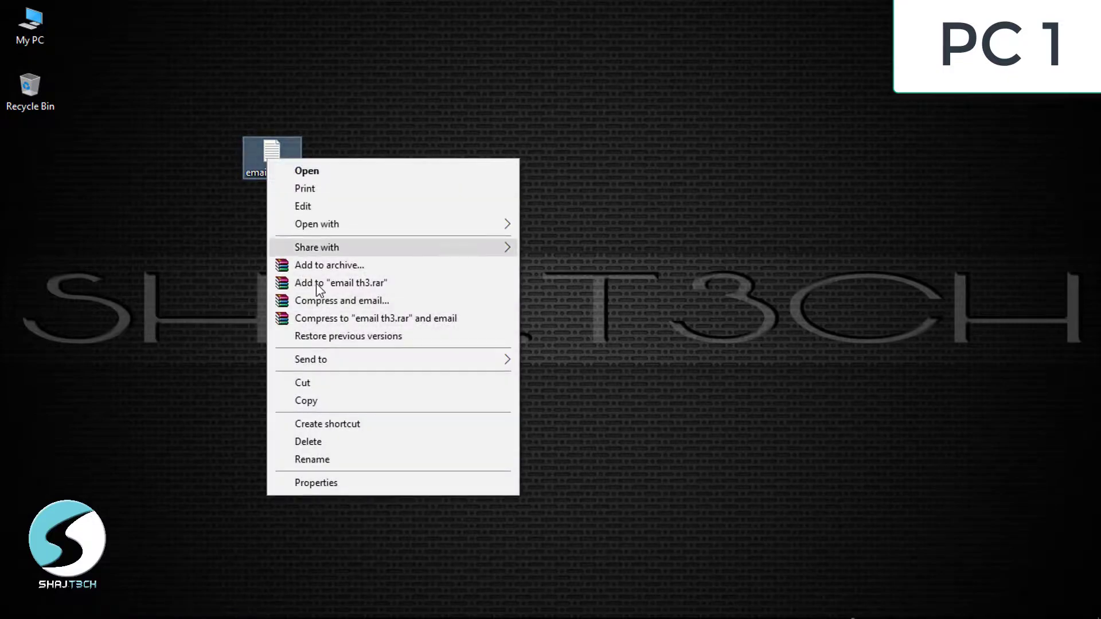
left_click(319, 400)
left_click(769, 522)
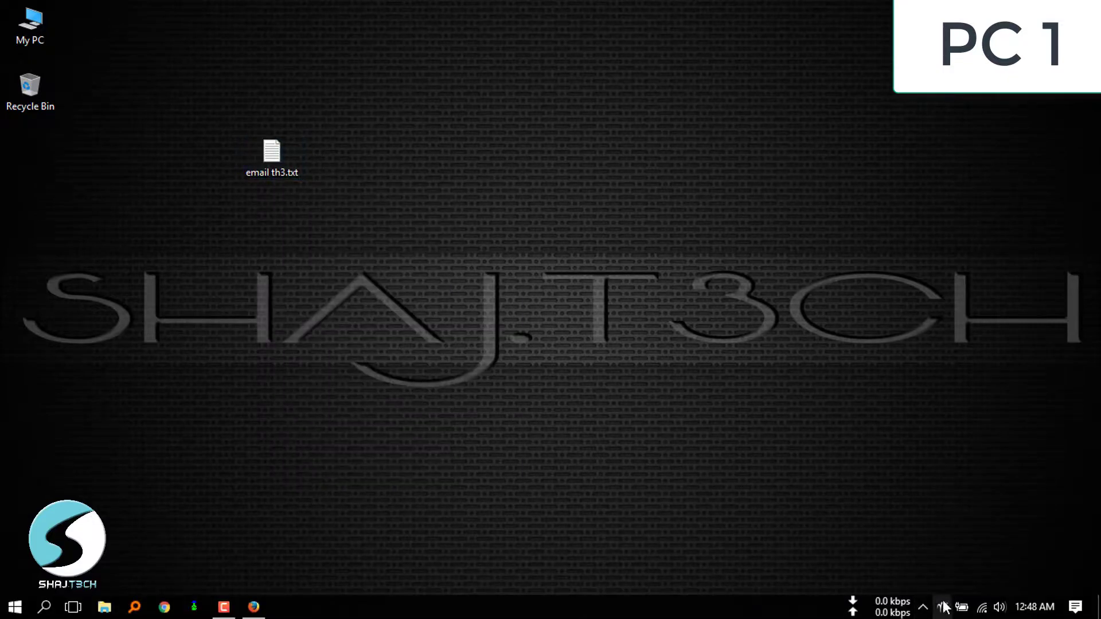
Send the copied file to MY dekstop and accept Laptop File's transfer, remembering the answer.
left_click(944, 605)
left_click(916, 497)
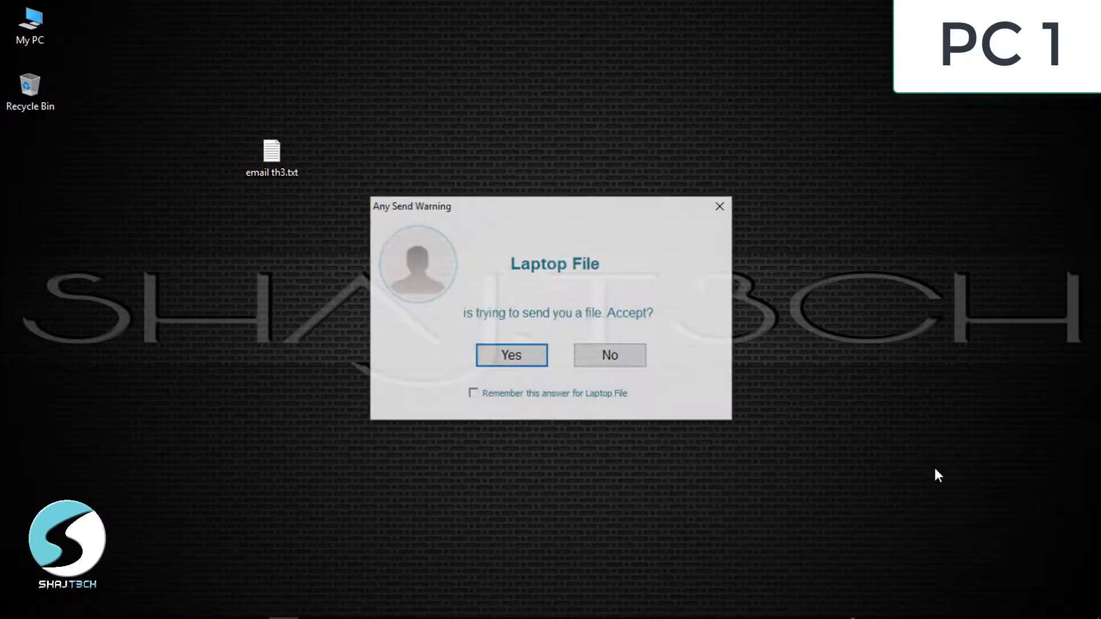
left_click(474, 395)
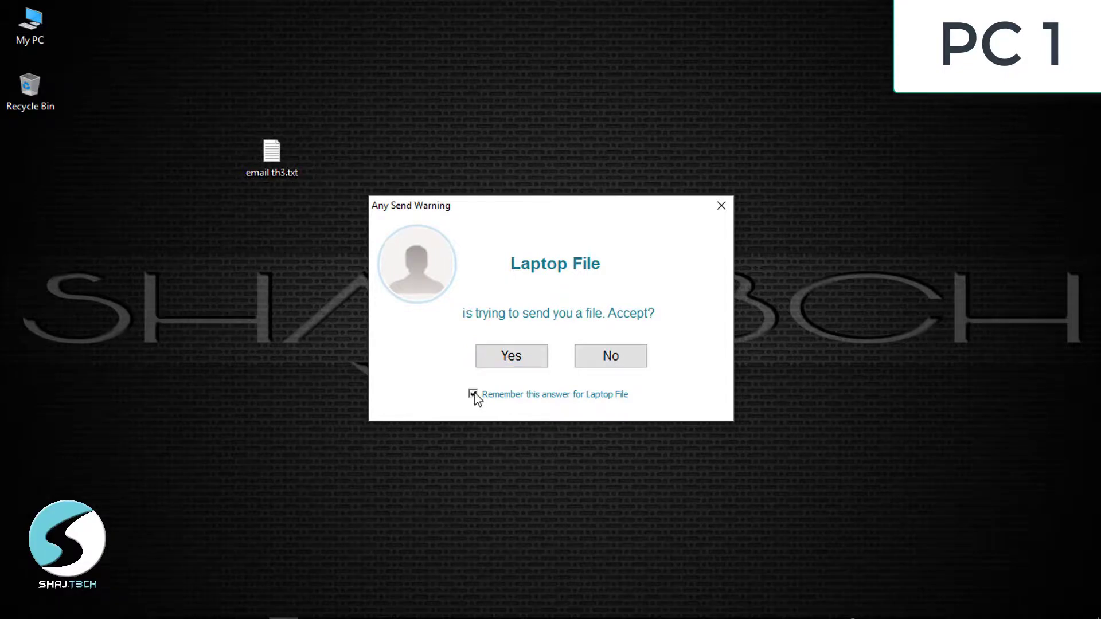
left_click(528, 360)
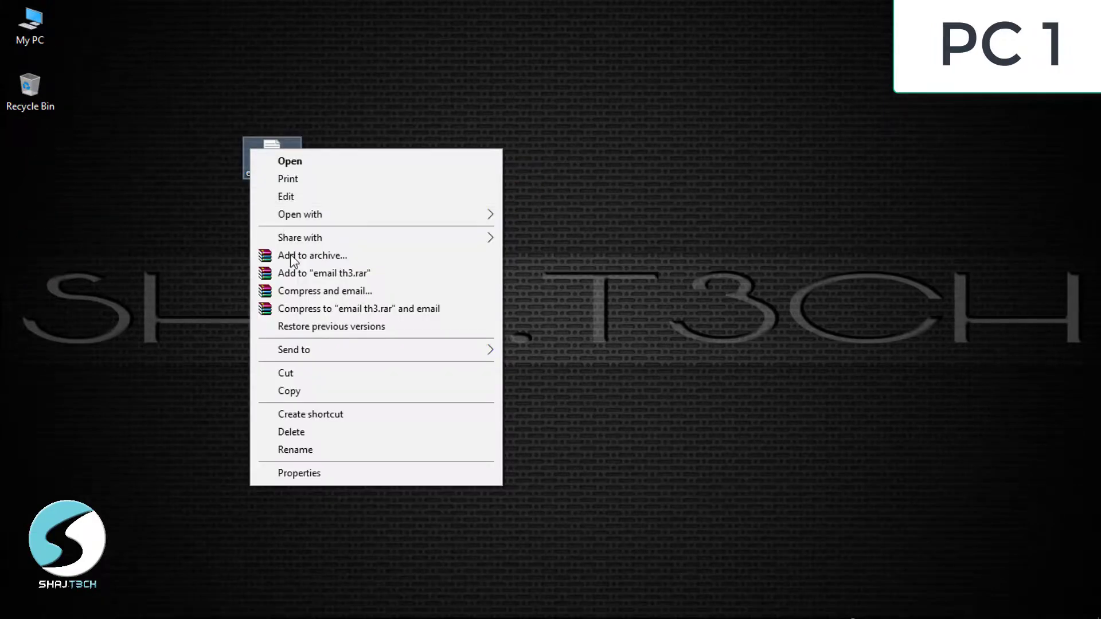
Send email th3.txt to the phone SM-G530H, then select the received file on PC 2's desktop.
left_click(304, 392)
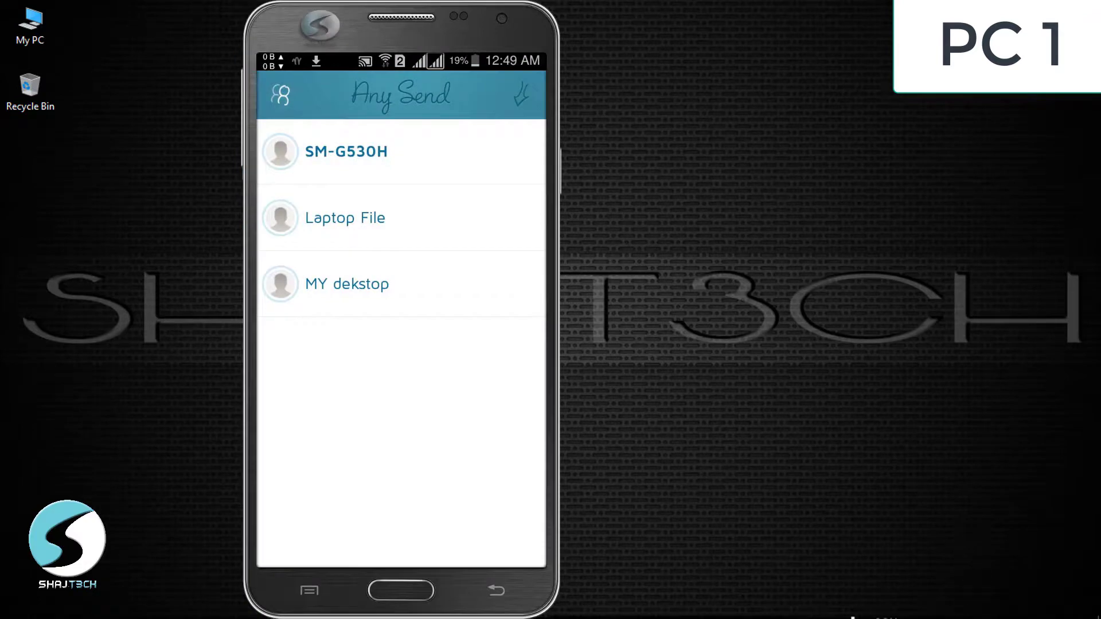
left_click(938, 609)
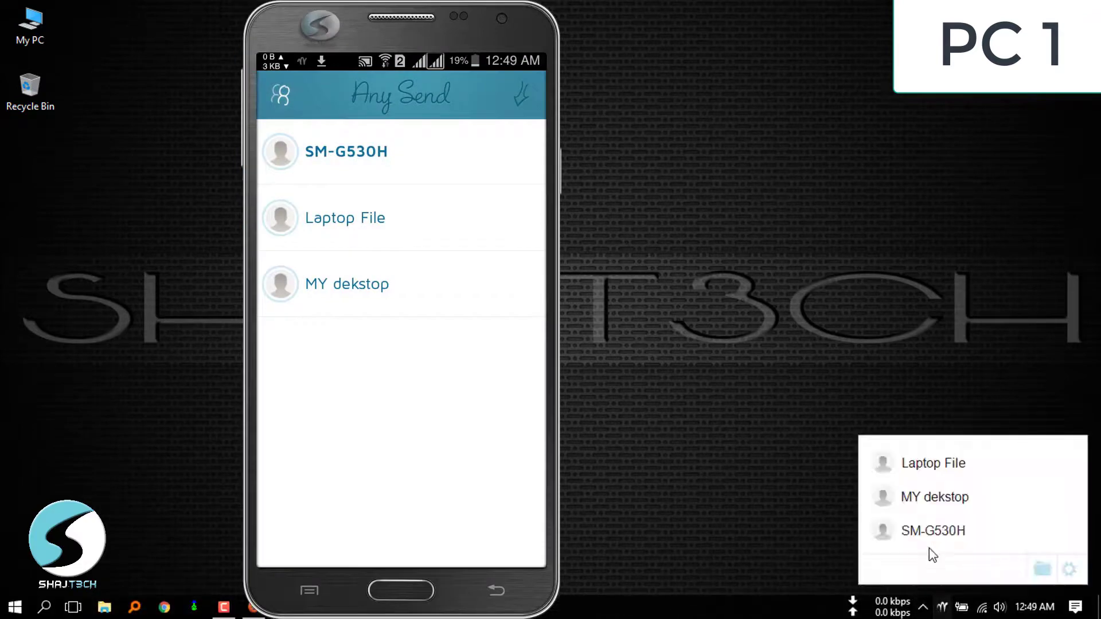
mouse_move(913, 523)
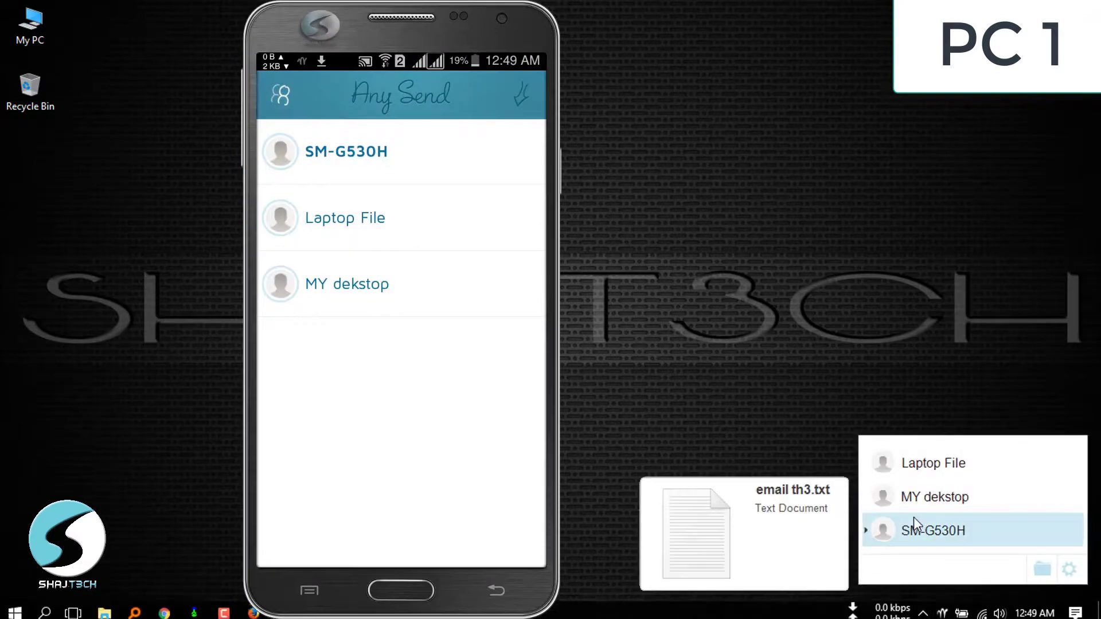
left_click(941, 532)
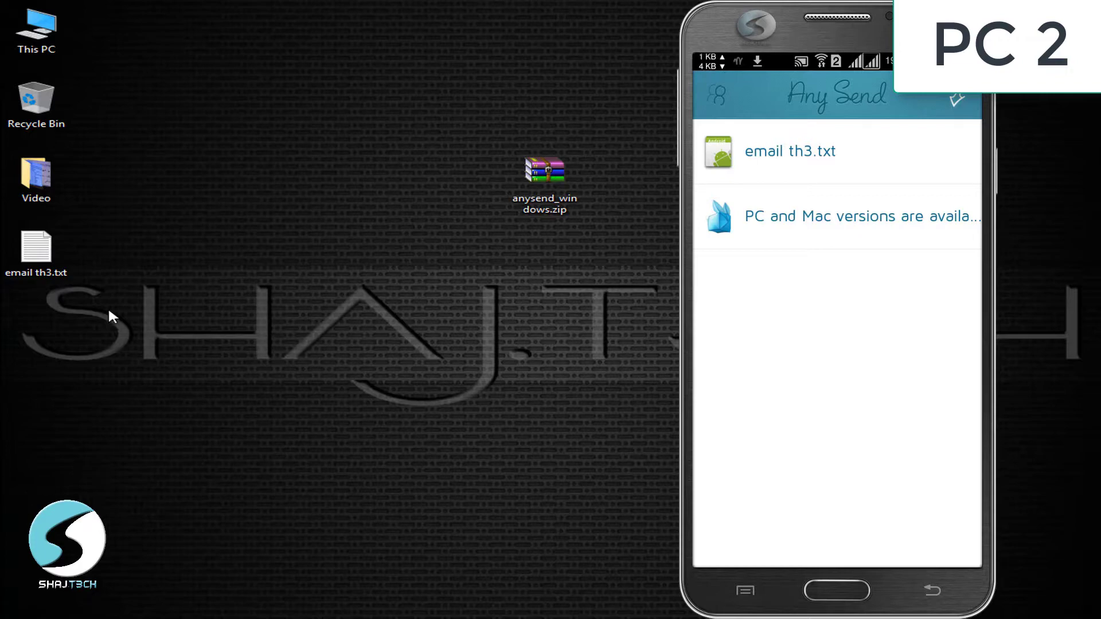
left_click(36, 252)
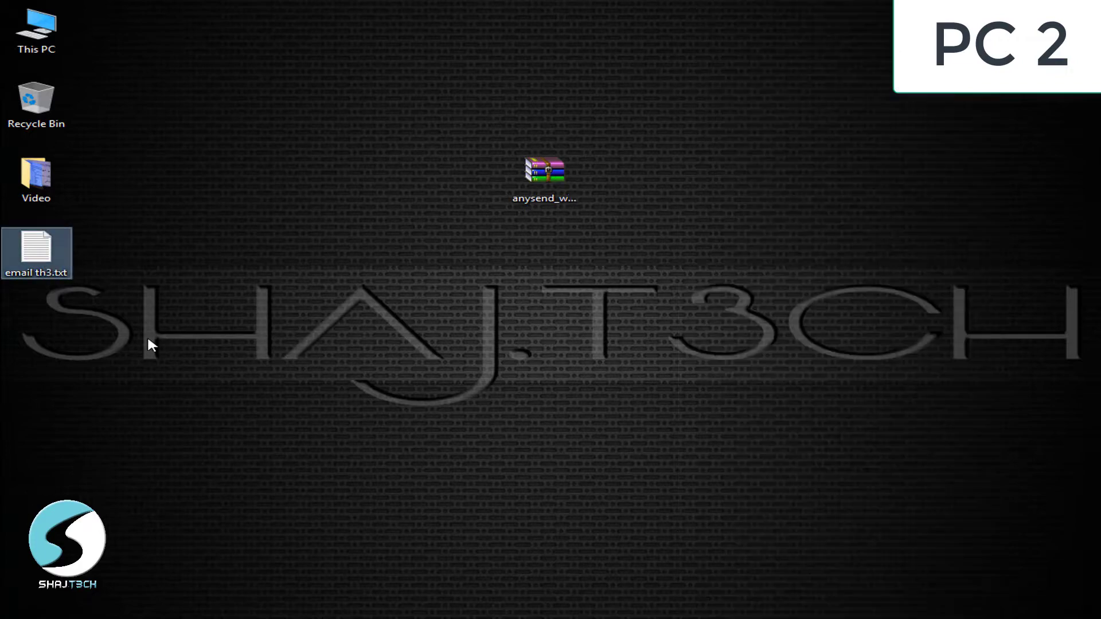